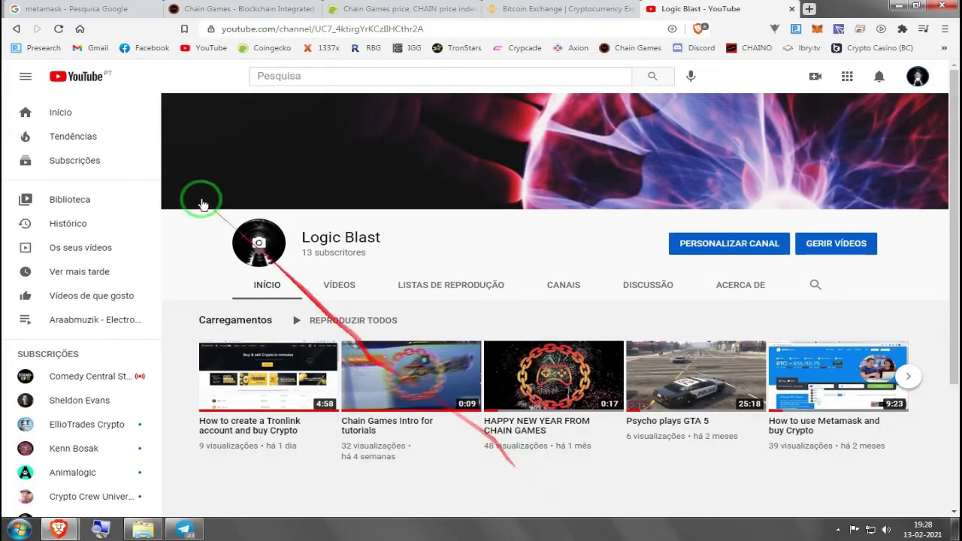
Step: View the Chain Games site, then open the MetaMask website from the Google search results
left_click(225, 9)
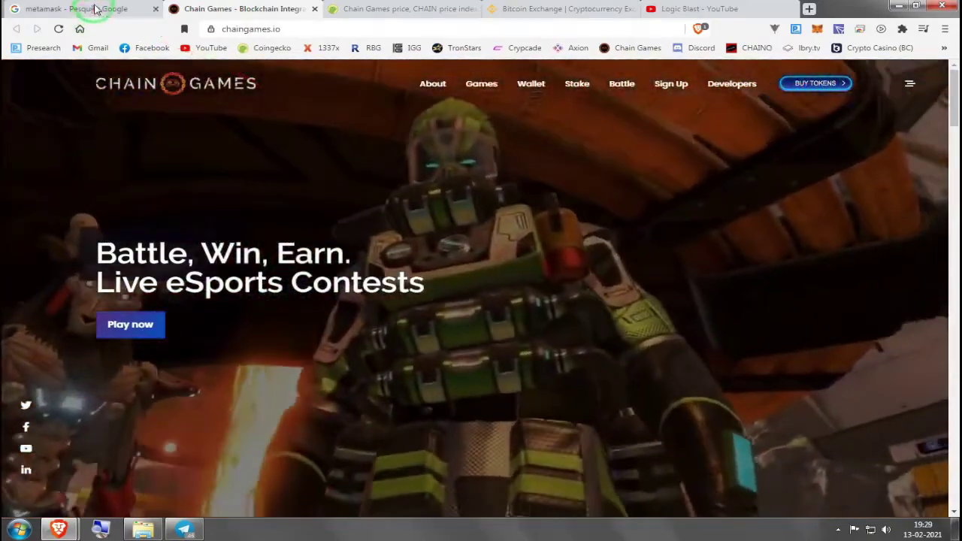
left_click(96, 9)
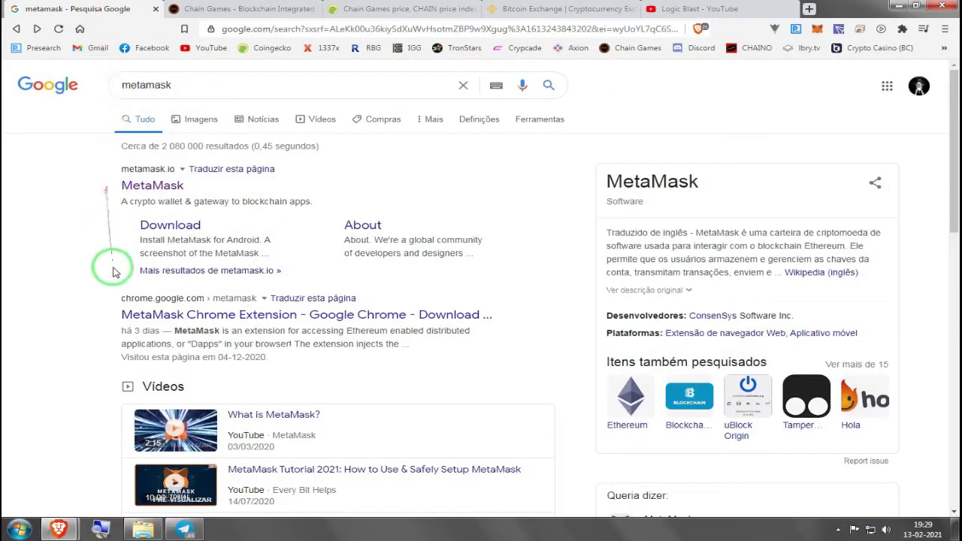
left_click(137, 187)
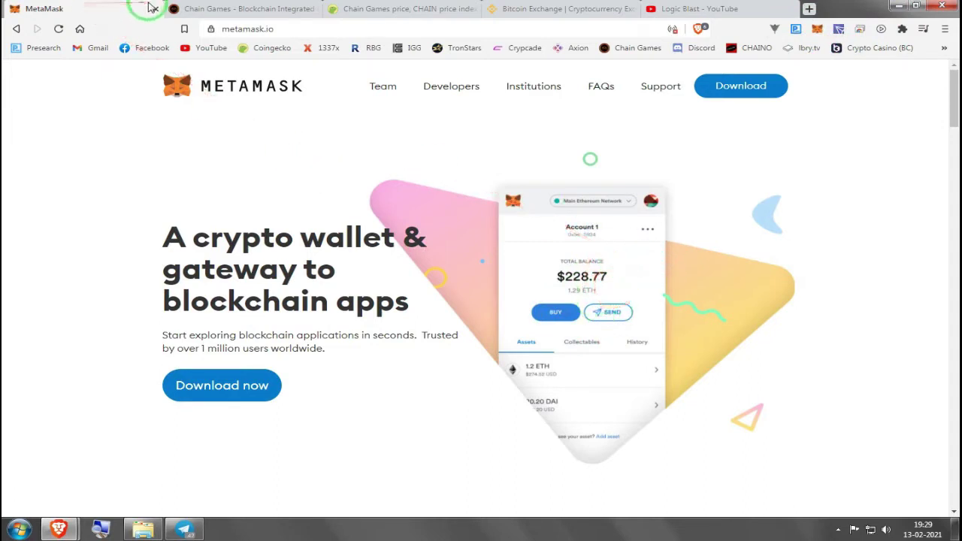
Step: Switch to Binance and look over the GBP payment options for buying crypto
left_click(510, 9)
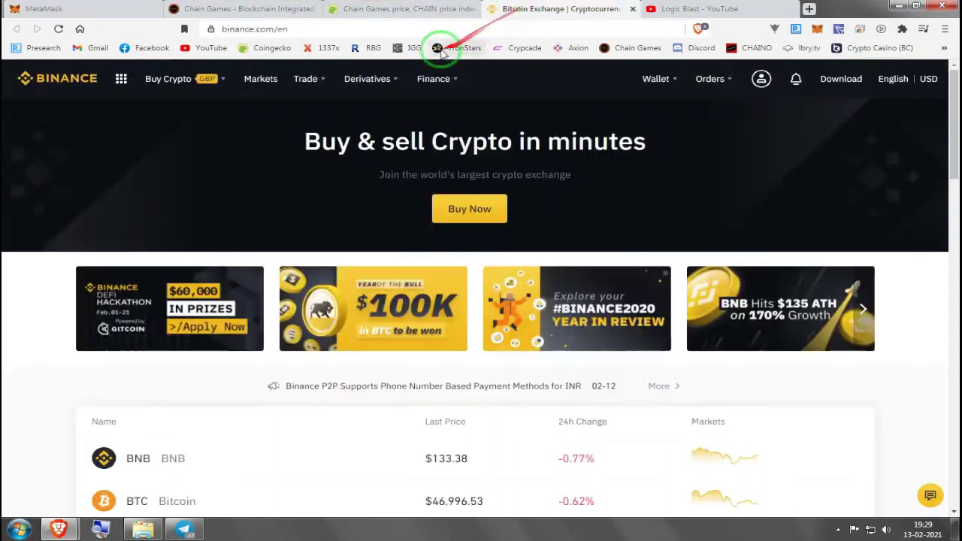
mouse_move(180, 98)
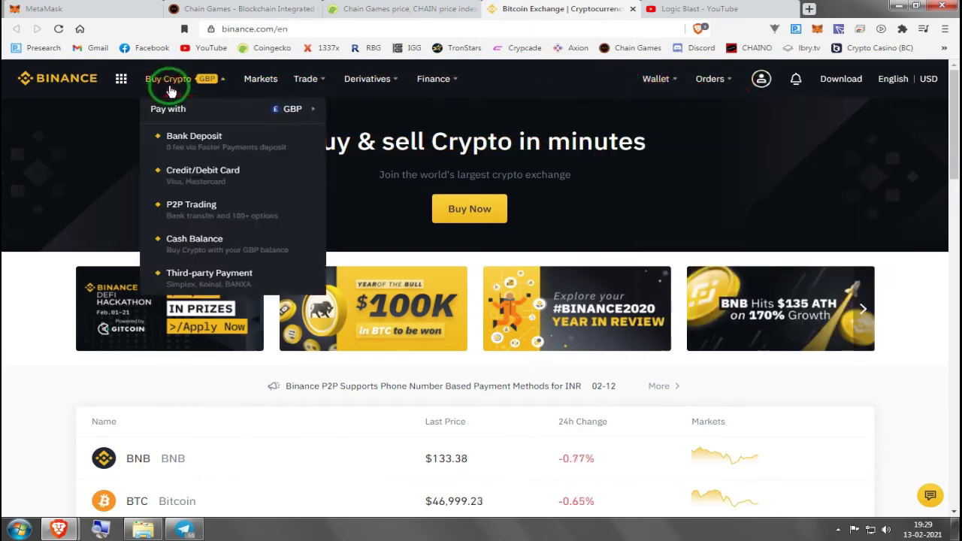
mouse_move(164, 82)
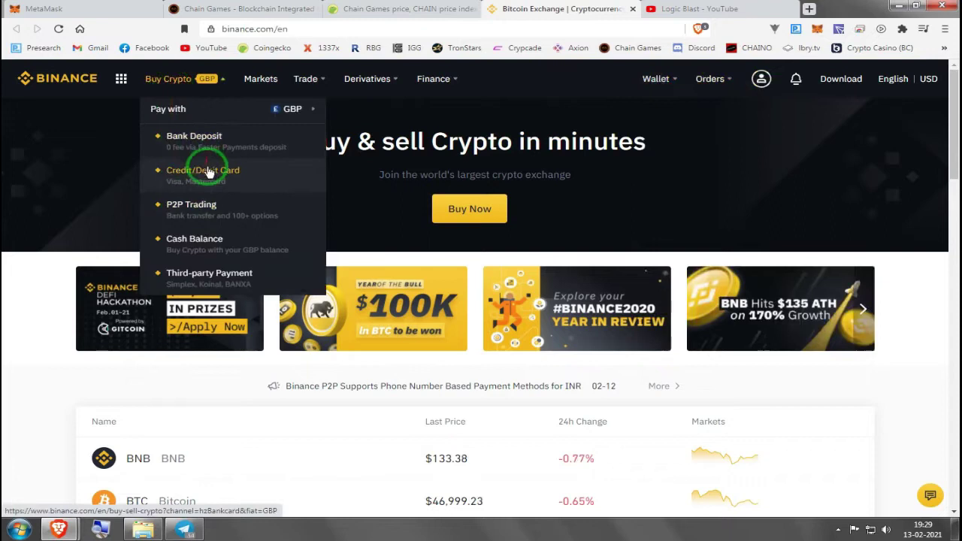
left_click(195, 161)
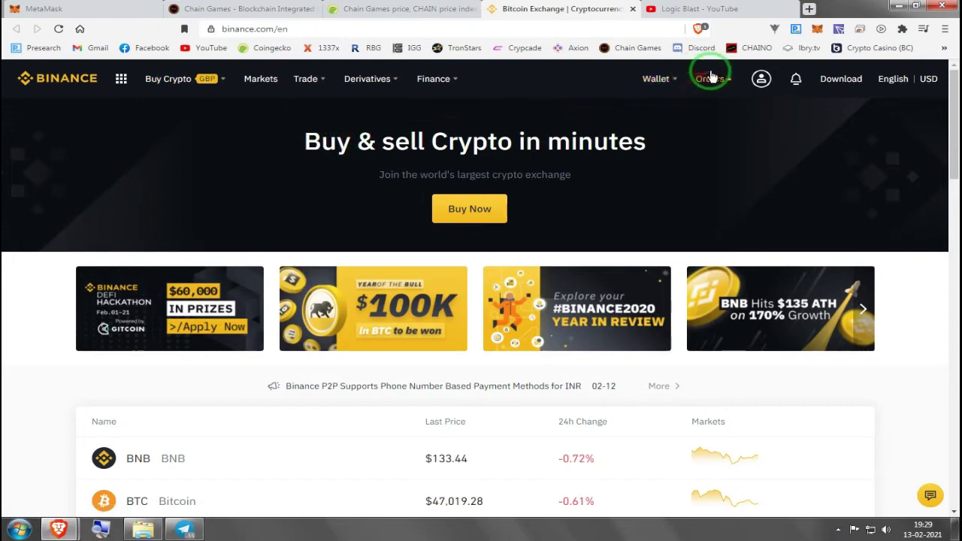
Step: Open the Binance Fiat and Spot wallet and filter its coins by "eth" to find Ethereum
left_click(678, 151)
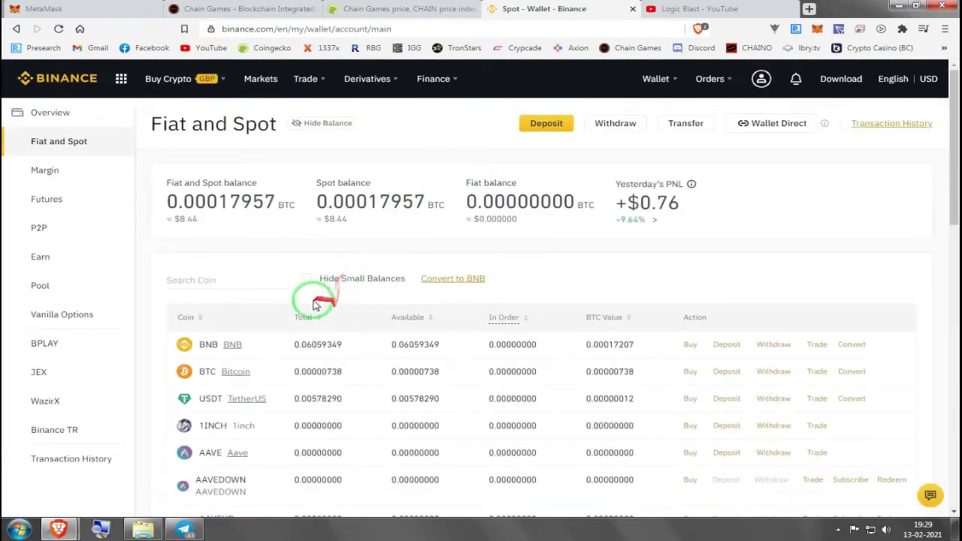
left_click(209, 280)
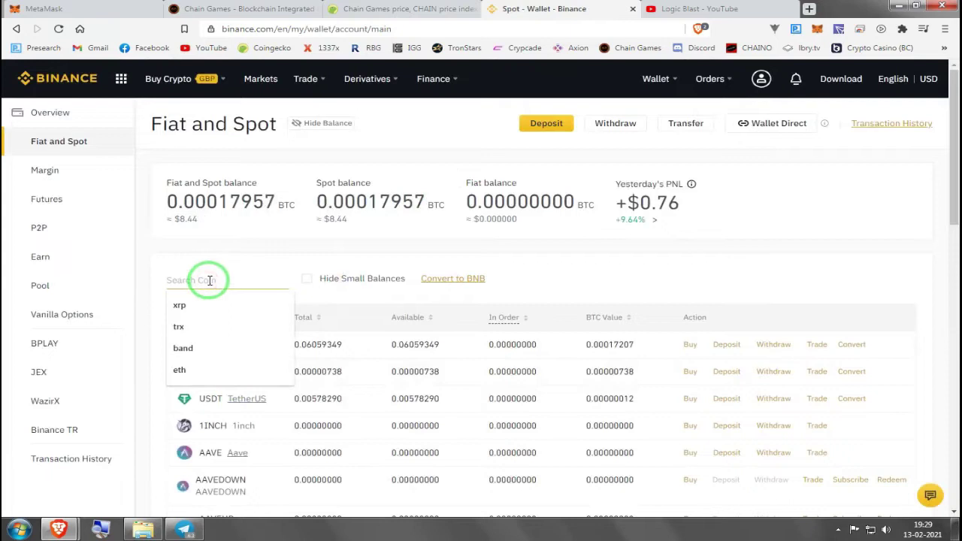
left_click(215, 373)
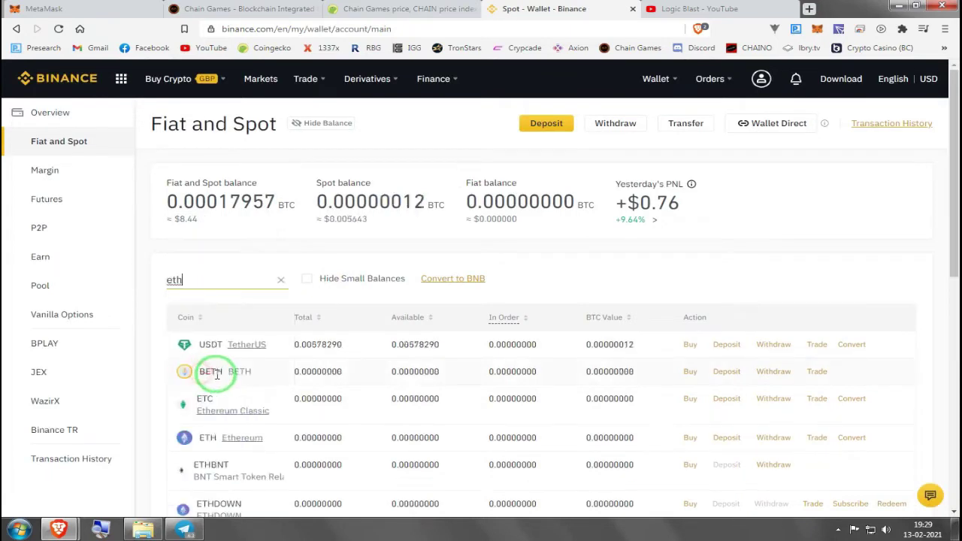
left_click_drag(211, 444, 278, 445)
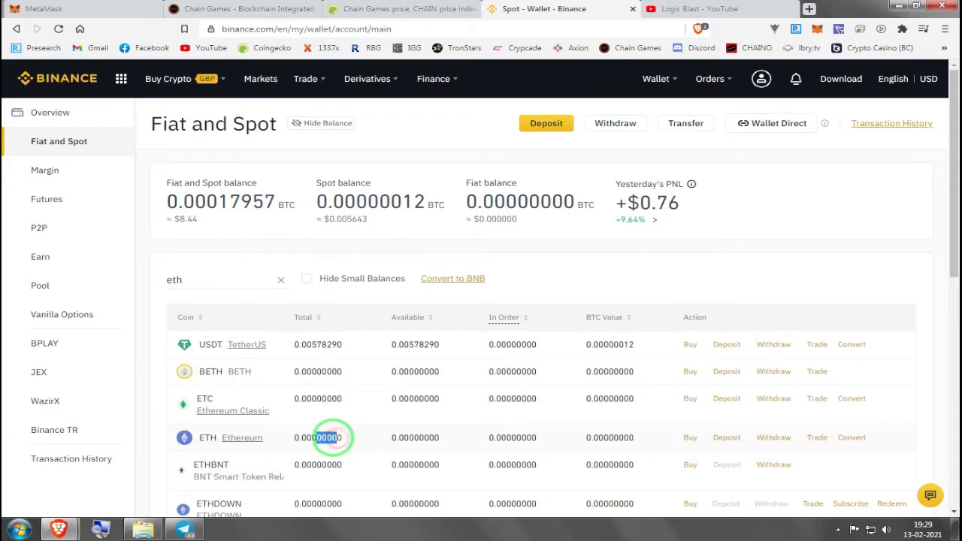
Step: Open the MetaMask wallet and copy the PRINCIPAL account's address
mouse_move(376, 440)
left_mouse_down()
mouse_move(756, 2)
mouse_move(799, 30)
left_mouse_up()
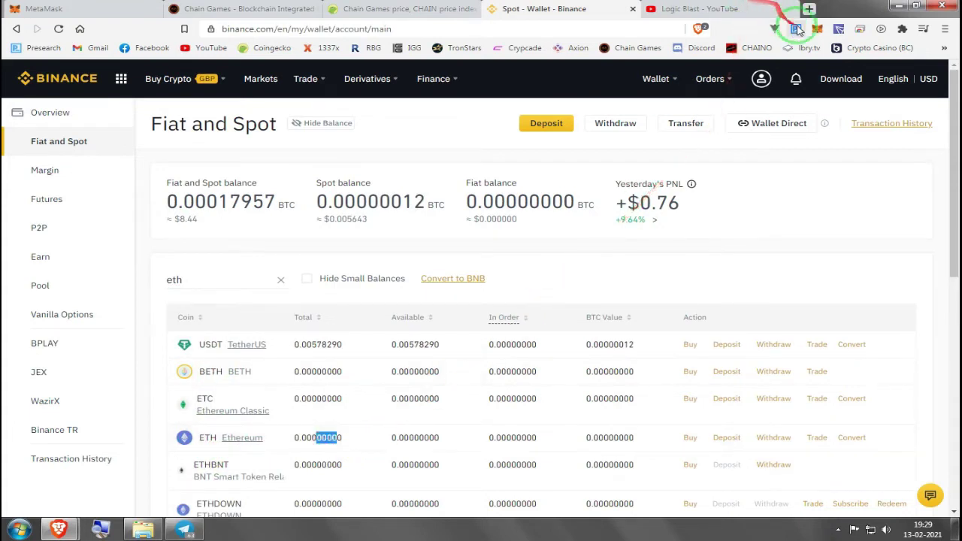
left_click(817, 30)
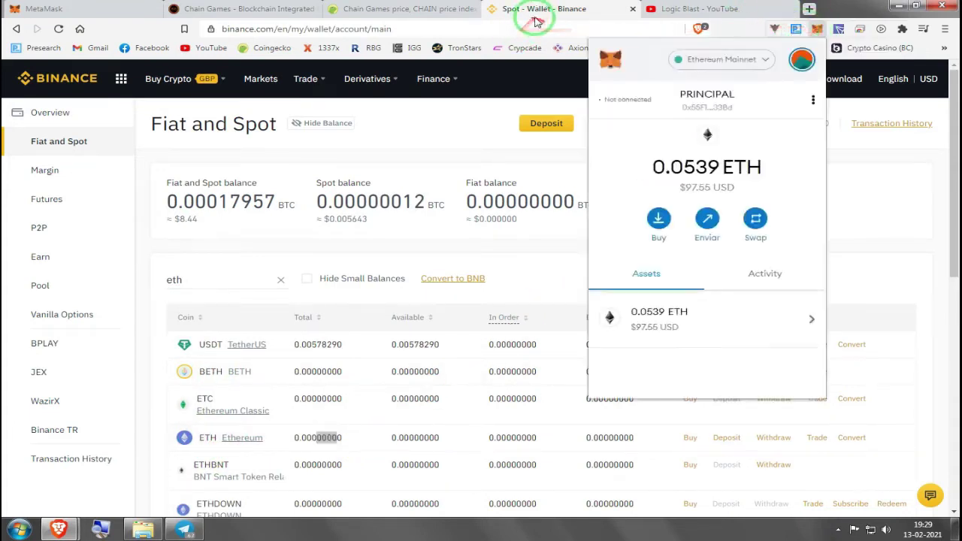
mouse_move(629, 17)
left_mouse_down()
mouse_move(685, 159)
mouse_move(716, 112)
mouse_move(705, 108)
mouse_move(789, 42)
mouse_move(701, 8)
left_mouse_up()
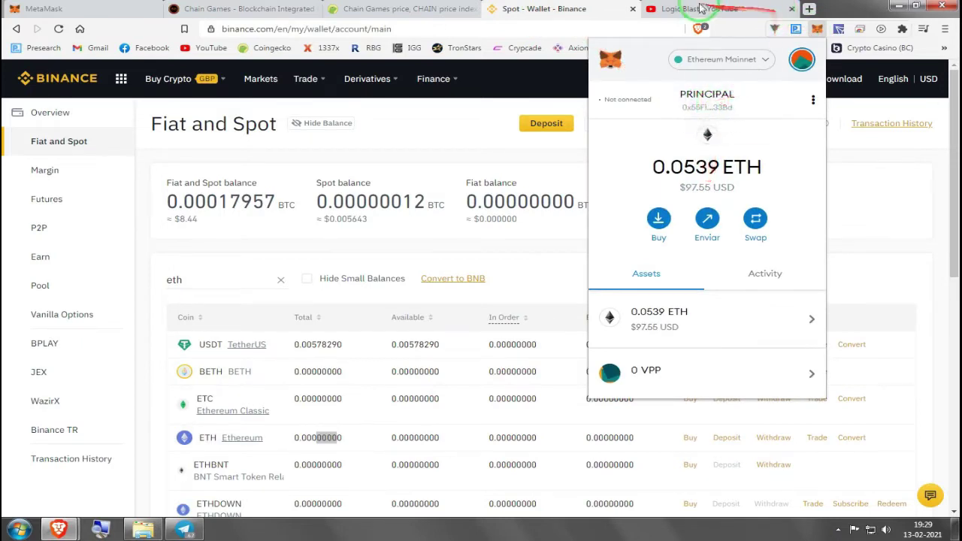
mouse_move(558, 34)
left_mouse_down()
mouse_move(507, 249)
mouse_move(575, 328)
mouse_move(668, 398)
mouse_move(615, 435)
mouse_move(704, 435)
left_mouse_up()
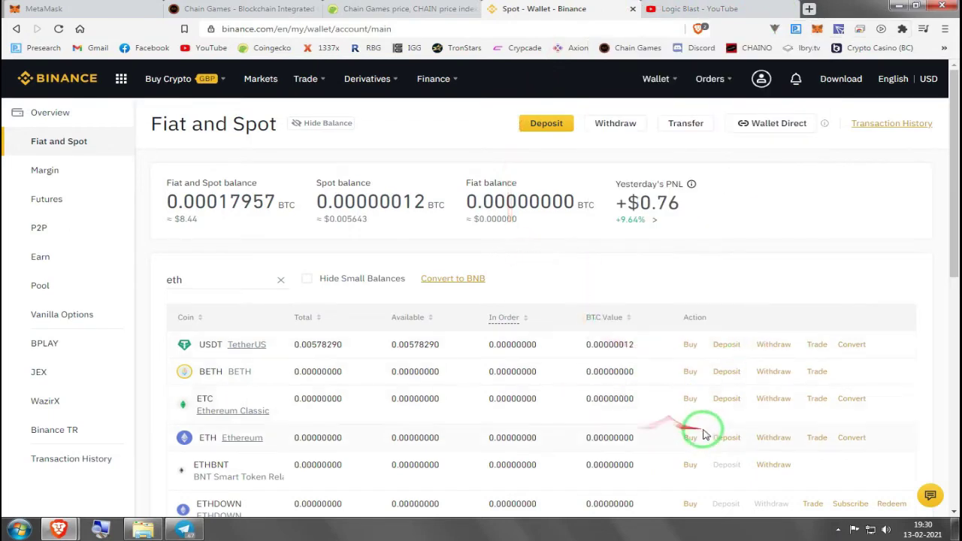
Step: Start an ETH withdrawal on Binance and paste the MetaMask wallet address as the recipient's ETH address
left_click(771, 439)
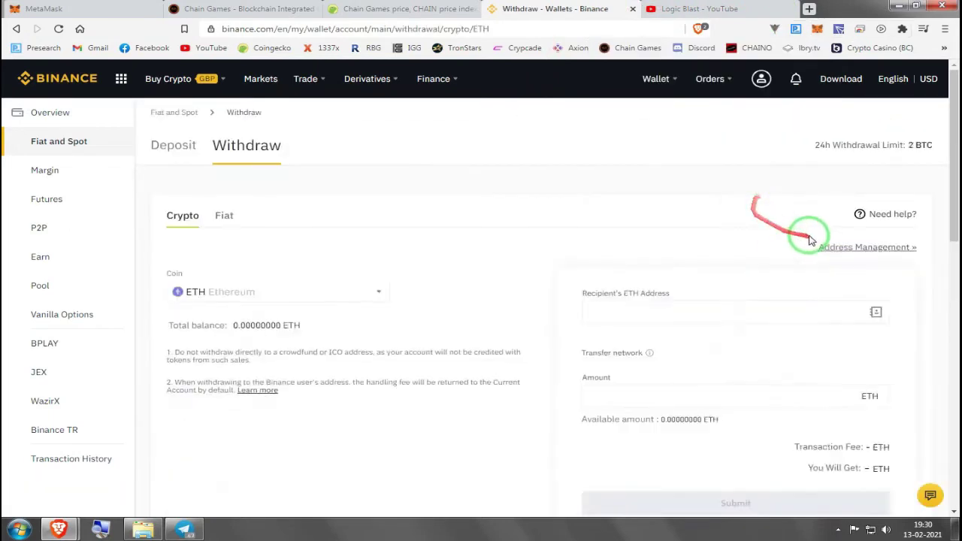
left_click(662, 308)
right_click(663, 308)
left_click(700, 369)
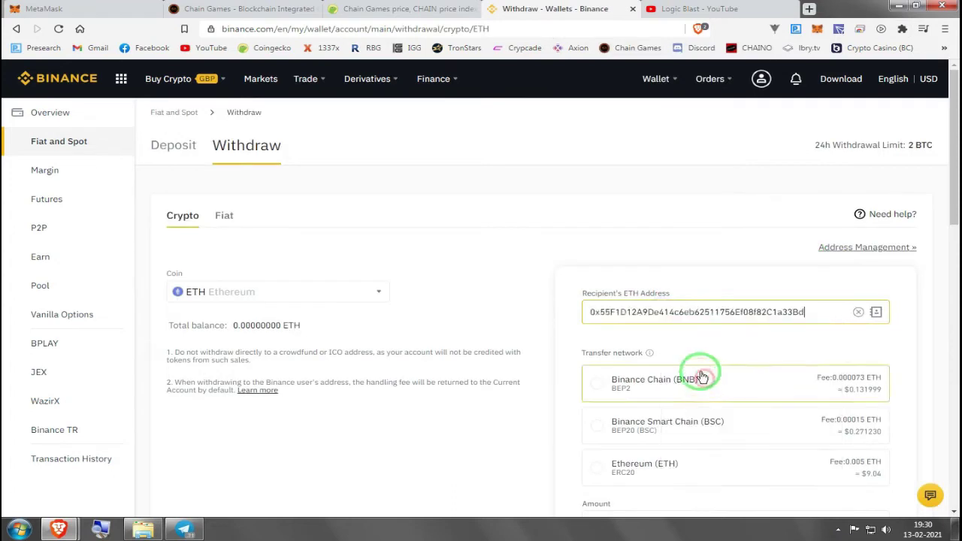
Step: Set the withdrawal's transfer network to Ethereum (ETH) ERC20
scroll(707, 215, "down", 1)
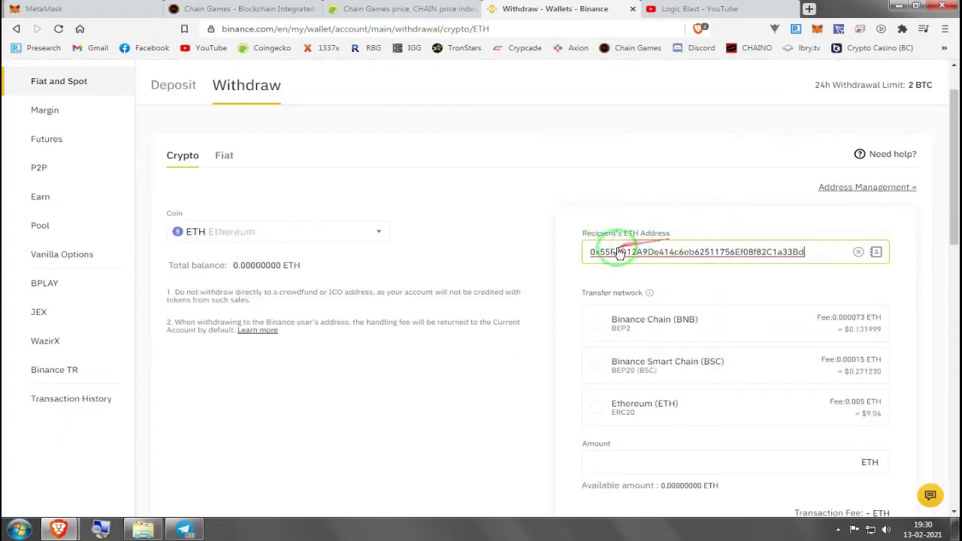
scroll(606, 241, "down", 1)
left_click(634, 336)
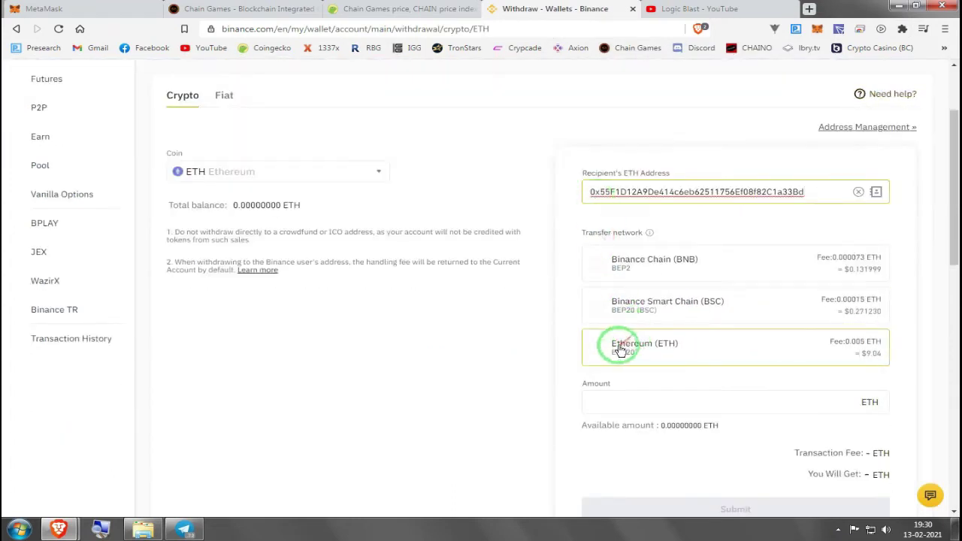
left_click(607, 353)
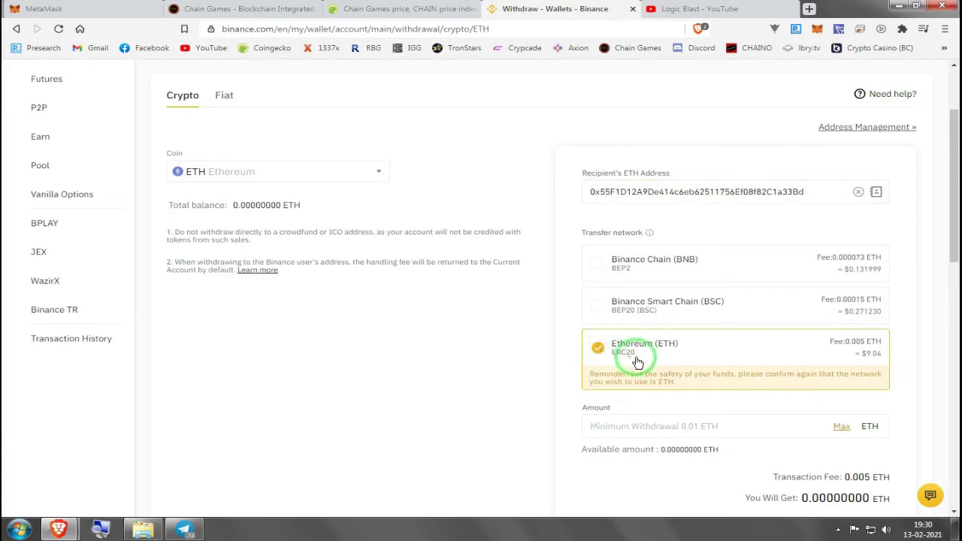
Step: Review the withdrawal amount field, check the ETH balance in MetaMask, and close the Binance page
scroll(451, 401, "down", 1)
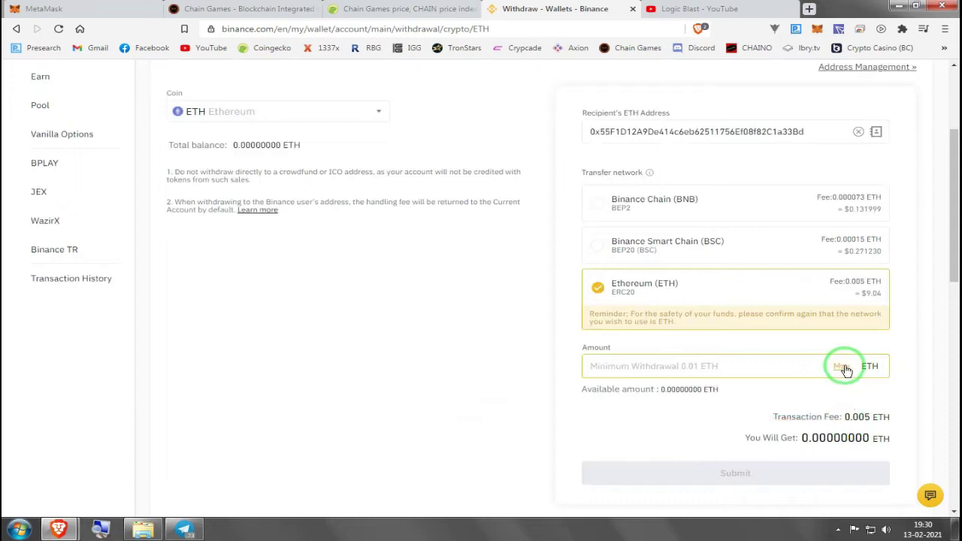
left_click_drag(839, 370, 692, 368)
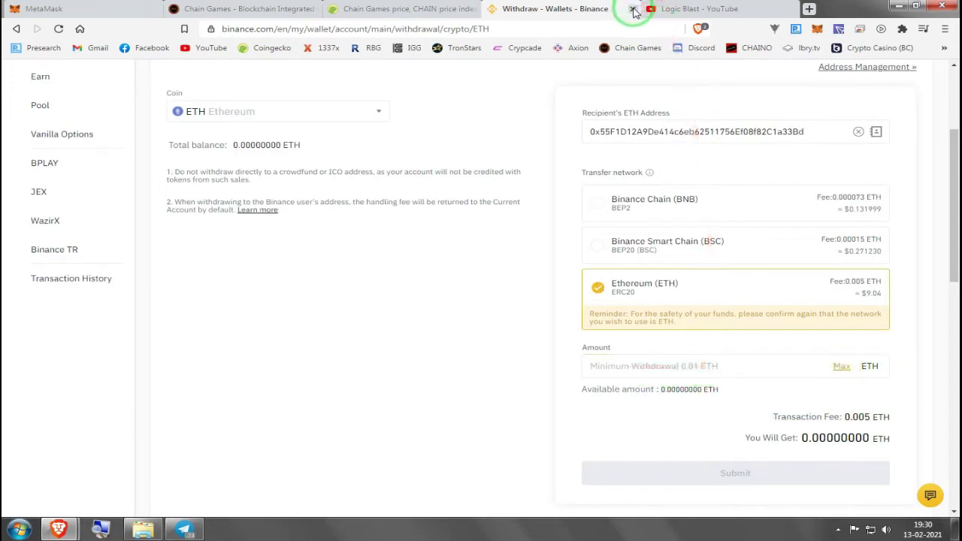
mouse_move(633, 11)
left_mouse_down()
mouse_move(624, 122)
mouse_move(817, 32)
left_mouse_up()
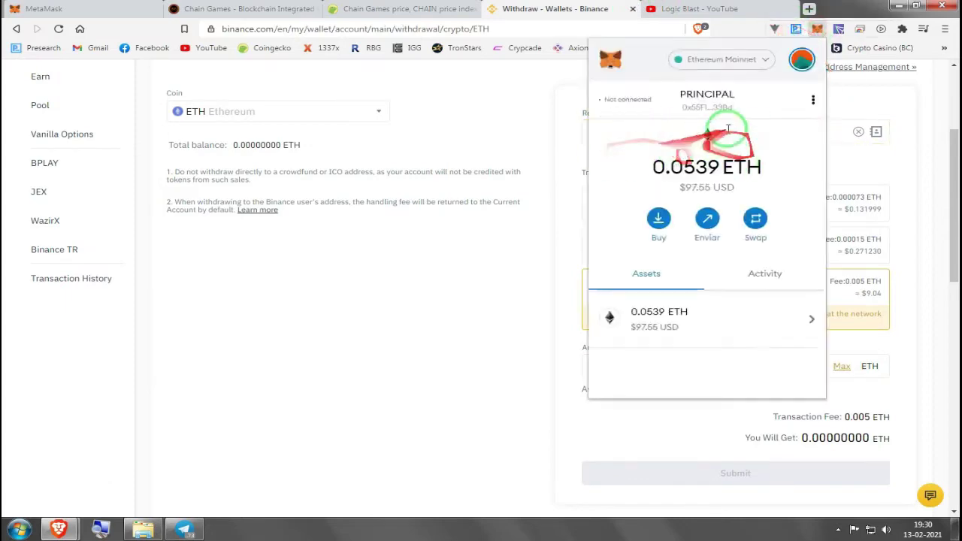
left_click(634, 9)
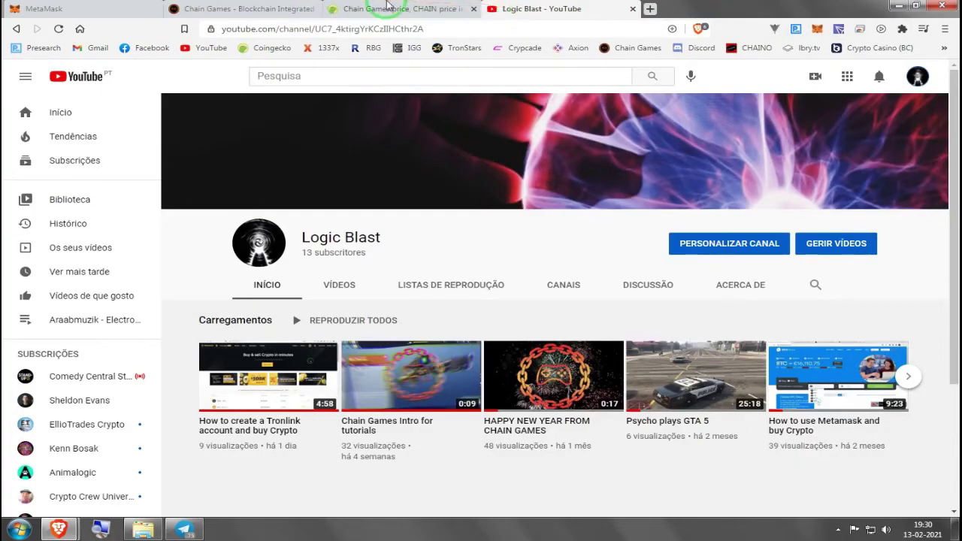
Step: Go from the Chain Games site to its Uniswap token swap and enter the maximum ETH amount to exchange for CHAIN
left_click(245, 8)
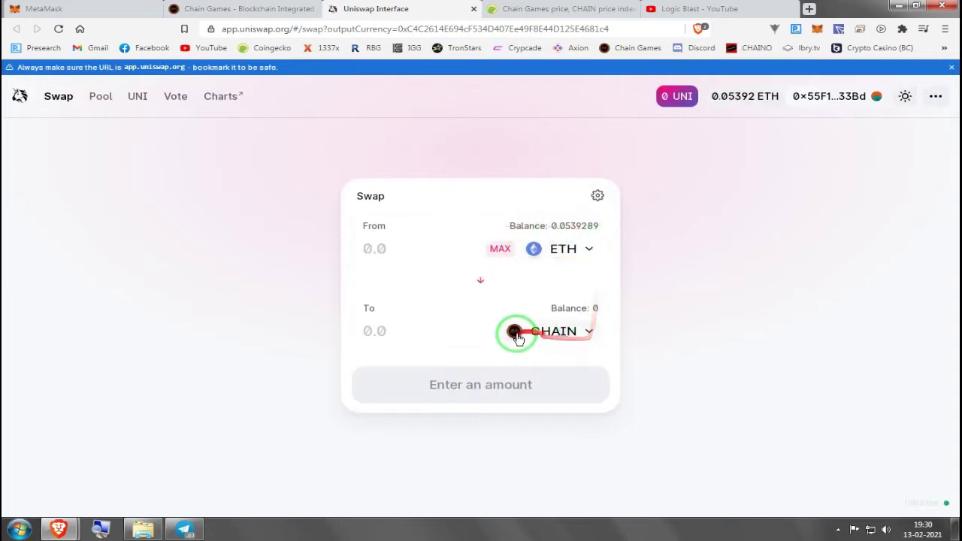
left_click(500, 248)
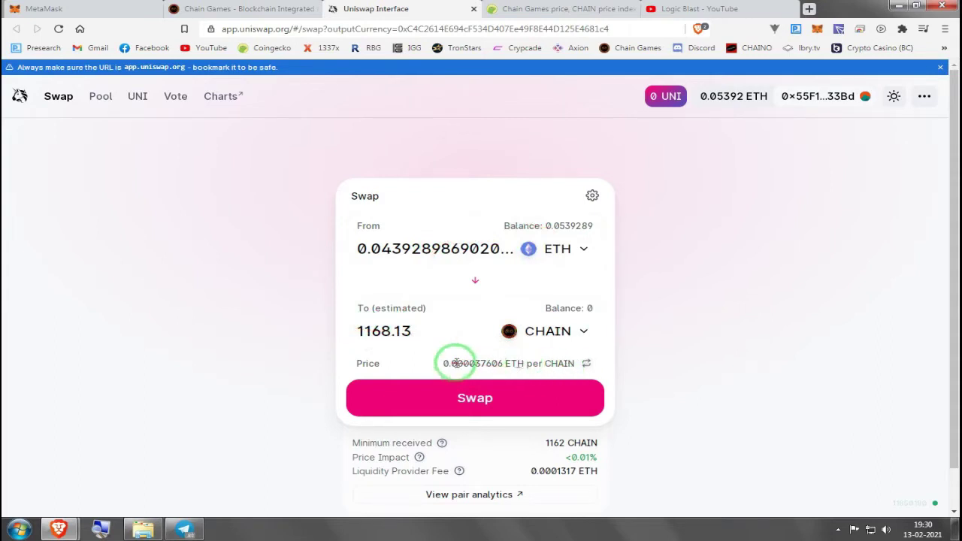
Step: Try to swap 0.0439289 ETH for CHAIN, reject the transaction in MetaMask and close the error message
left_click(498, 398)
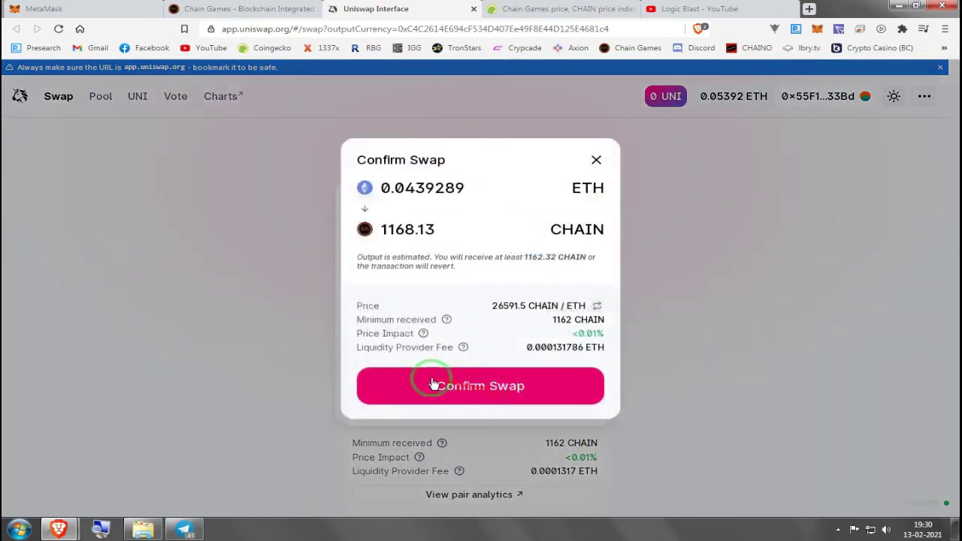
left_click(527, 386)
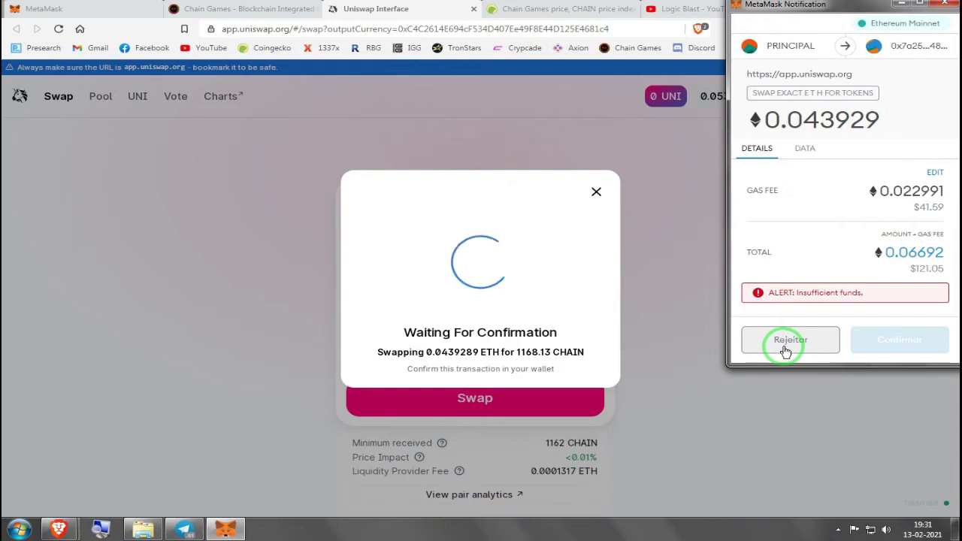
left_click(778, 350)
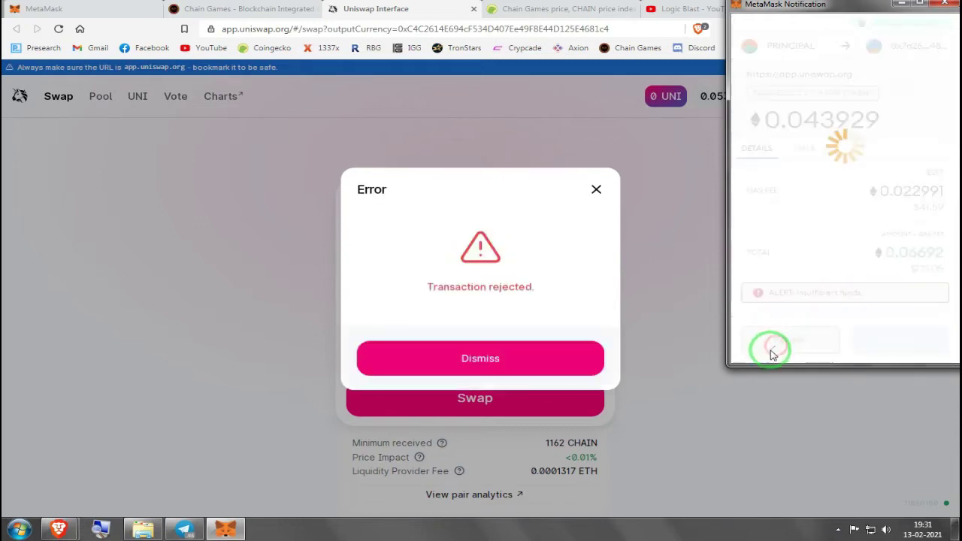
left_click(597, 191)
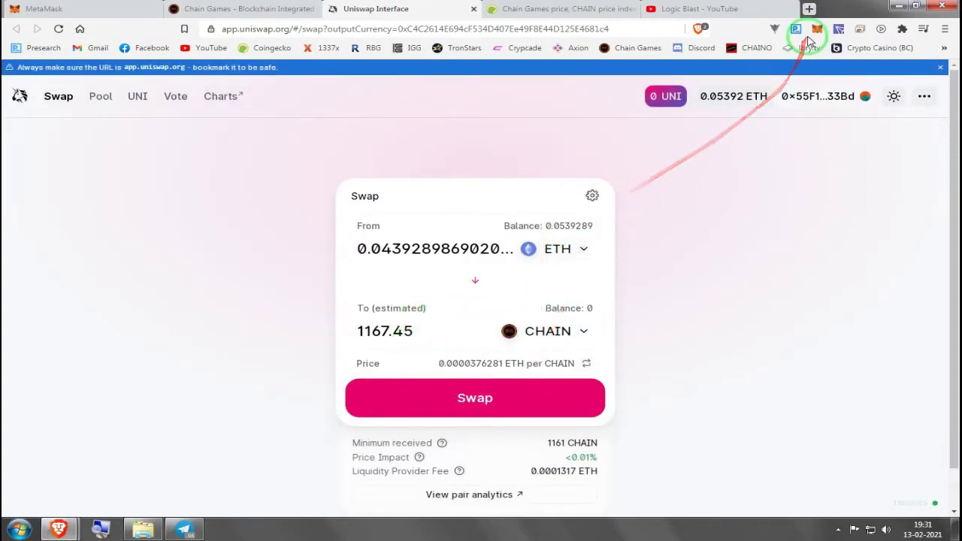
Step: Copy the Chain Games (CHAIN) token's contract address from its CoinGecko page
left_click(262, 12)
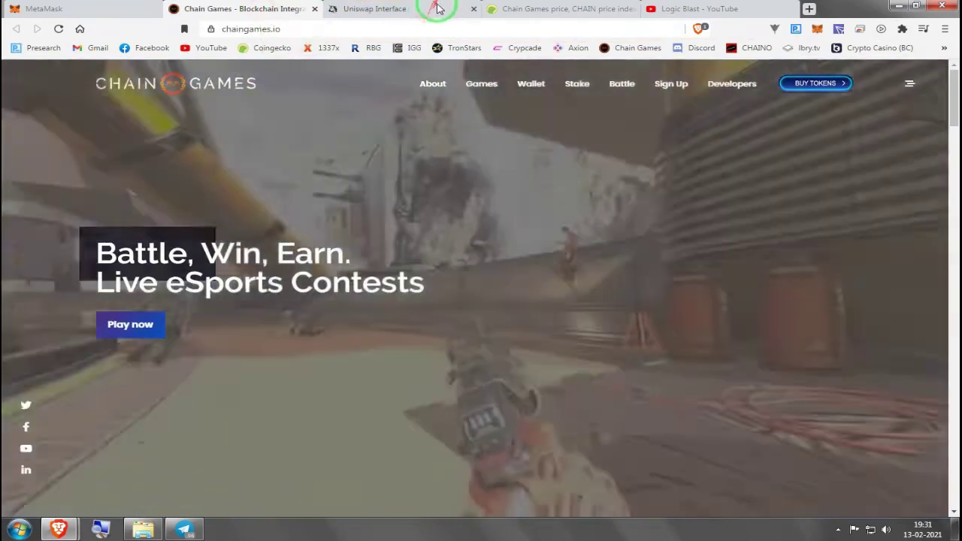
left_click(531, 8)
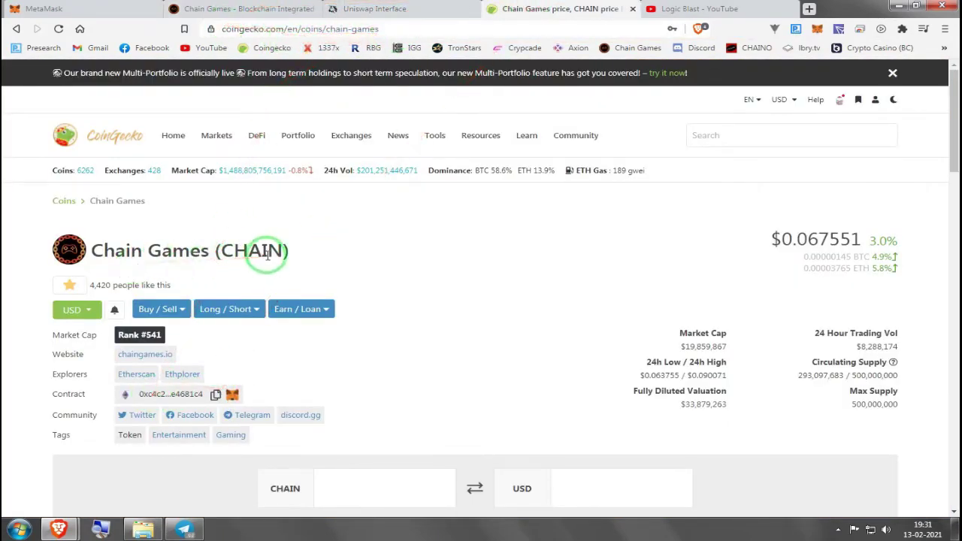
left_click(216, 397)
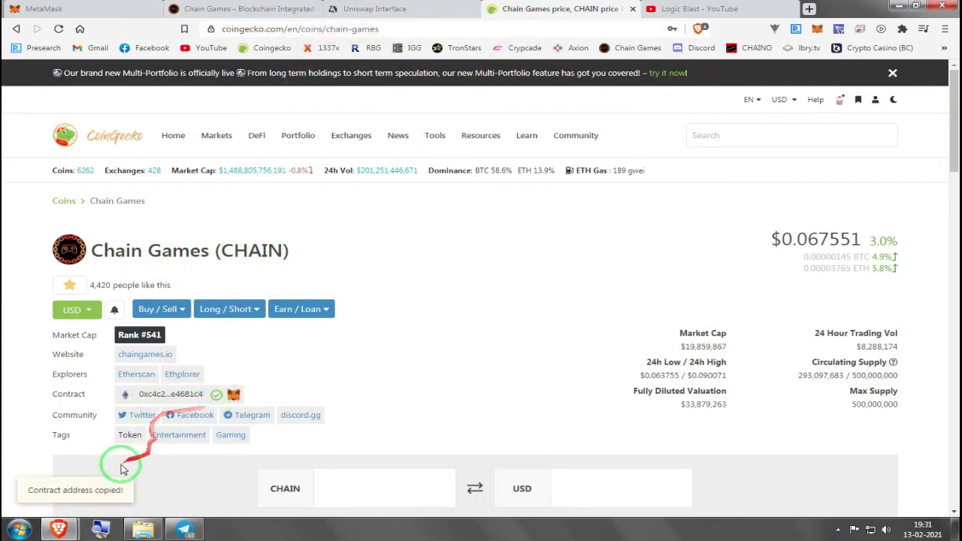
left_click(817, 30)
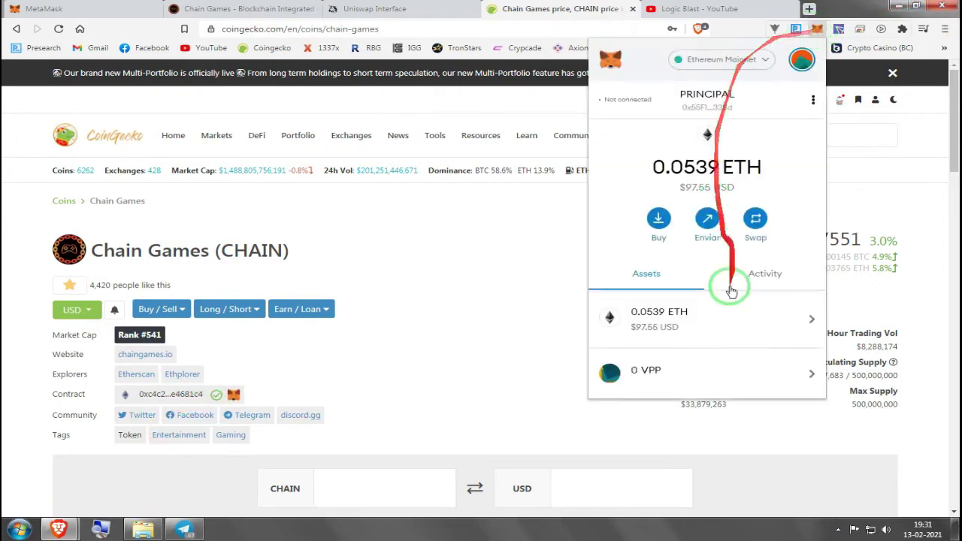
left_click(652, 273)
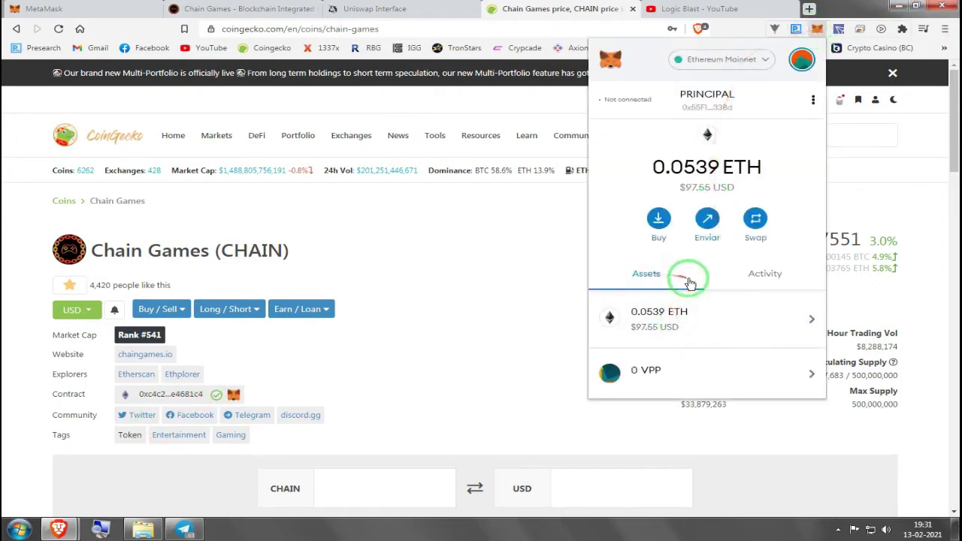
scroll(687, 279, "down", 10)
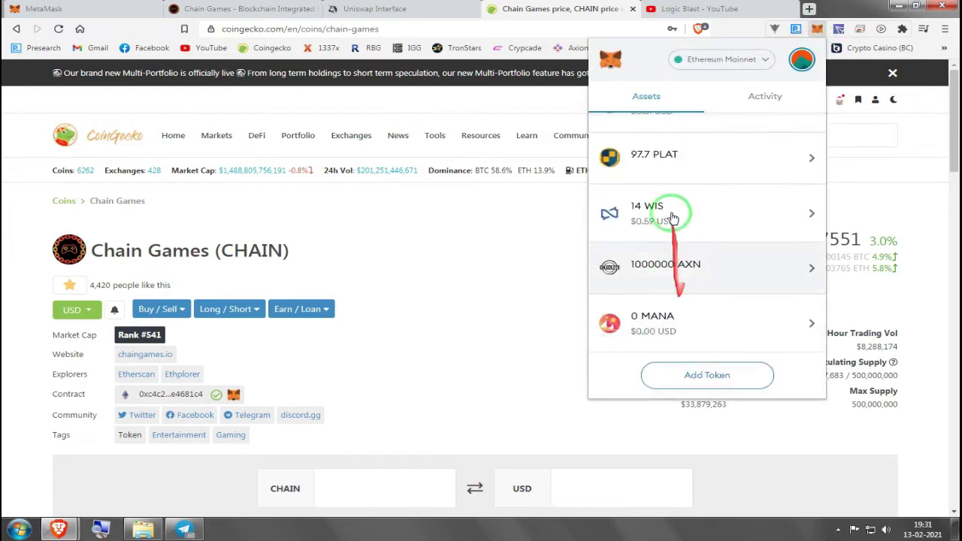
left_click(705, 378)
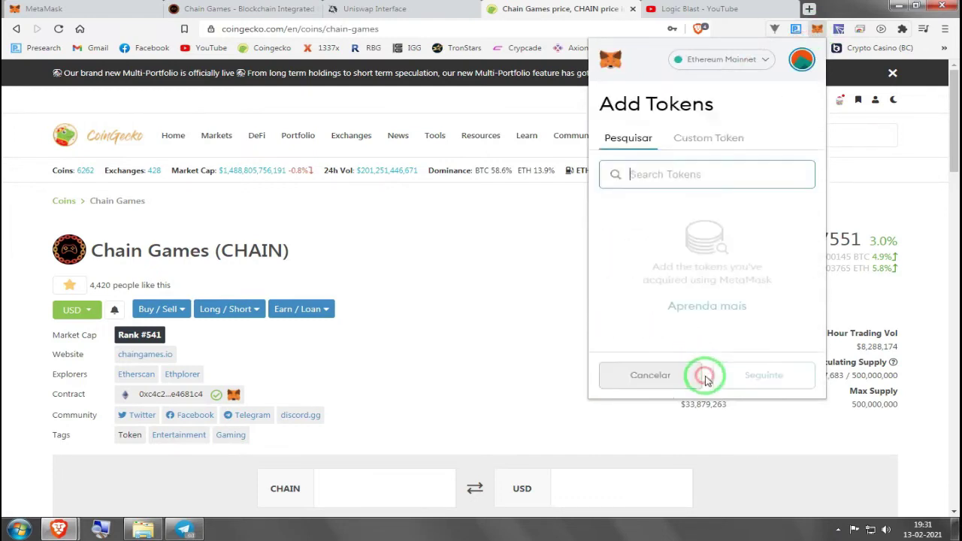
left_click(696, 140)
left_click(637, 197)
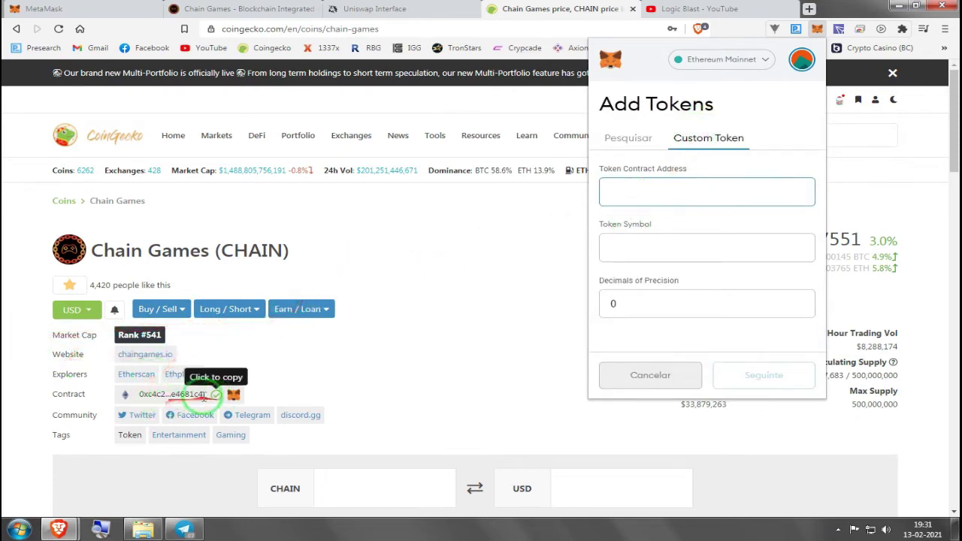
left_click(161, 395)
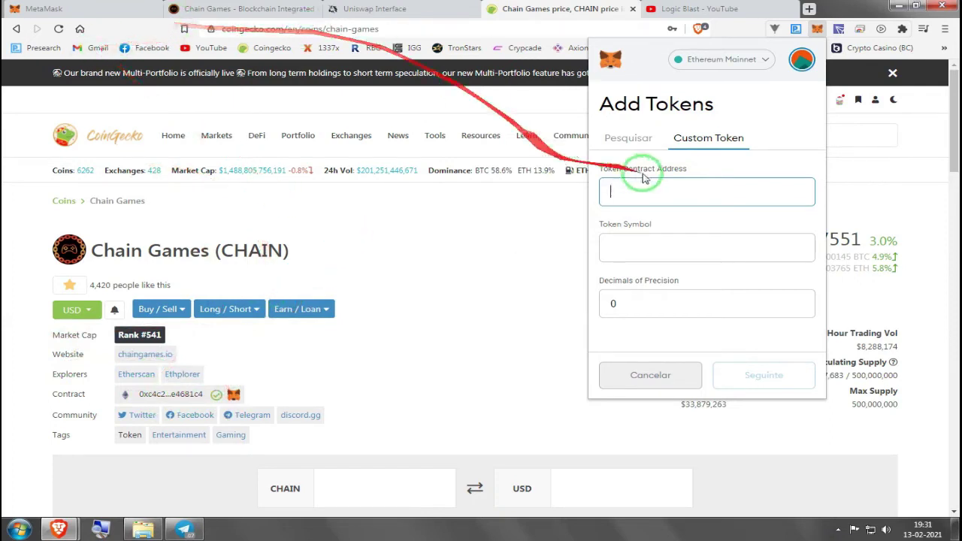
left_click(688, 180)
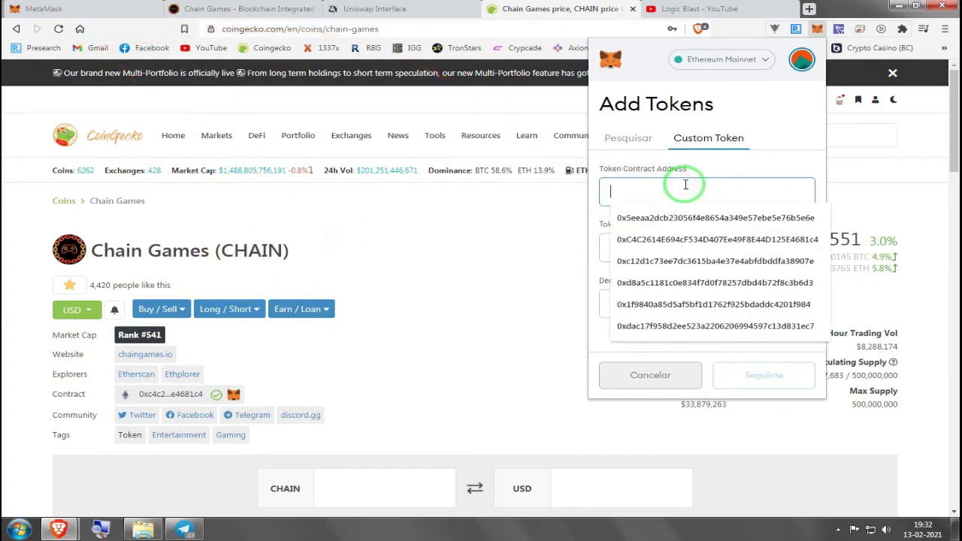
key("ctrl+v")
left_click(560, 230)
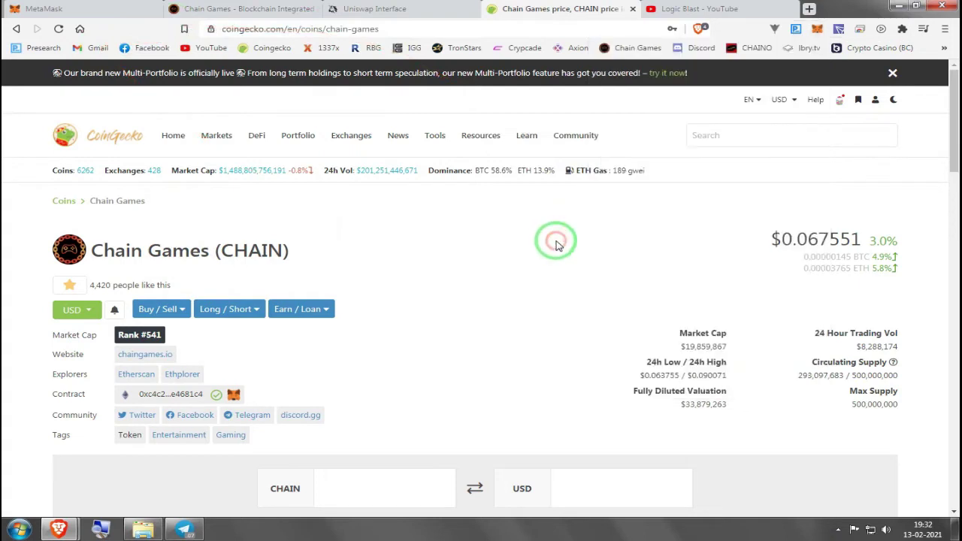
Step: Try to add CHAIN to MetaMask as a custom token using the copied contract address
left_click(818, 31)
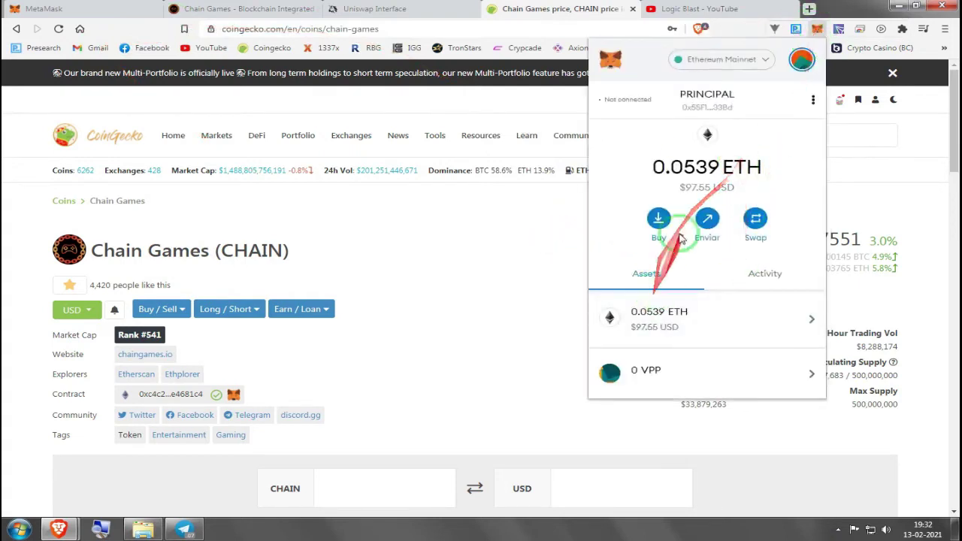
scroll(719, 346, "down", 5)
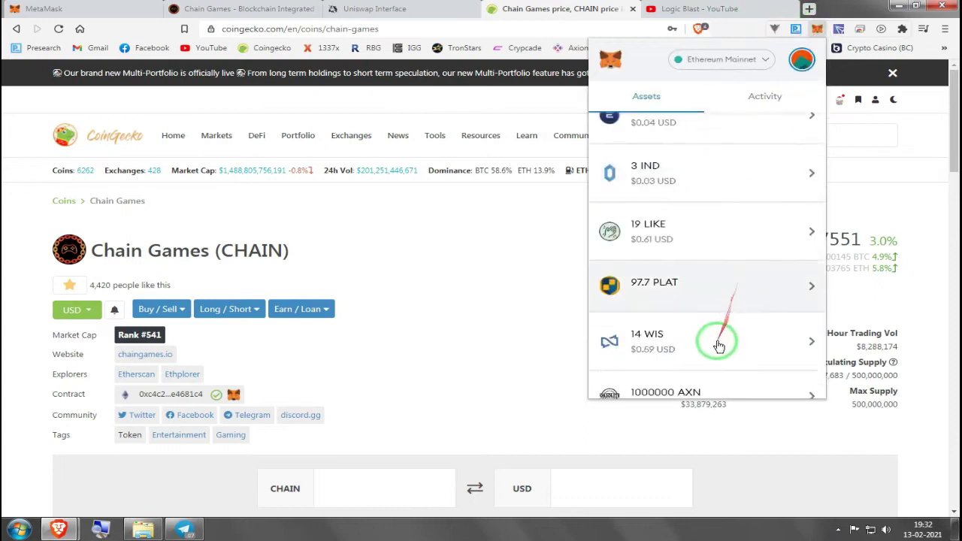
scroll(720, 346, "down", 3)
left_click(708, 370)
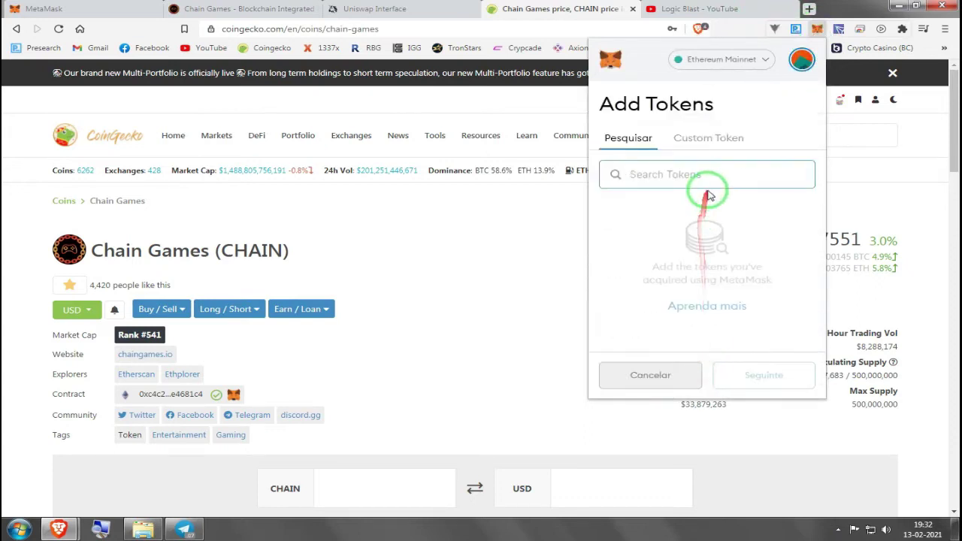
left_click(707, 174)
key("ctrl+v")
left_click(709, 137)
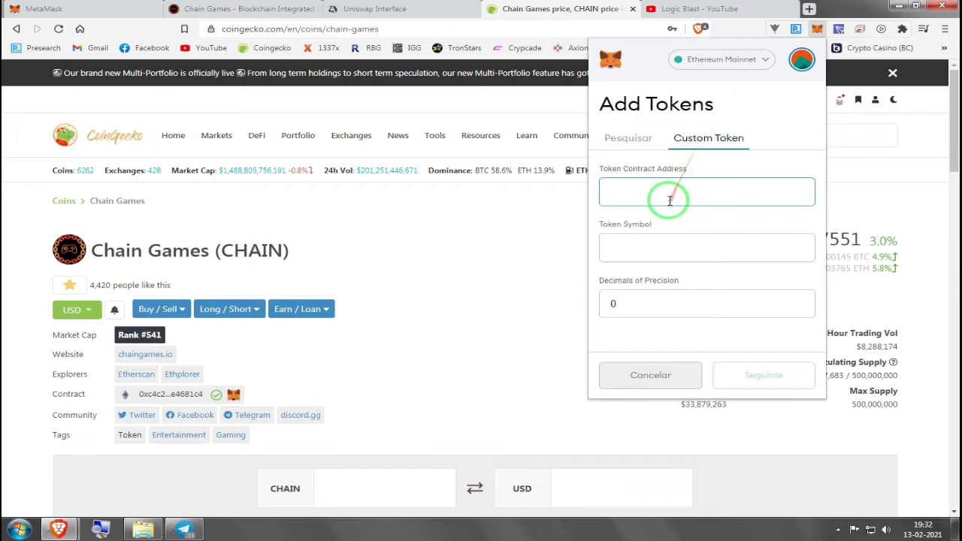
key("ctrl+v")
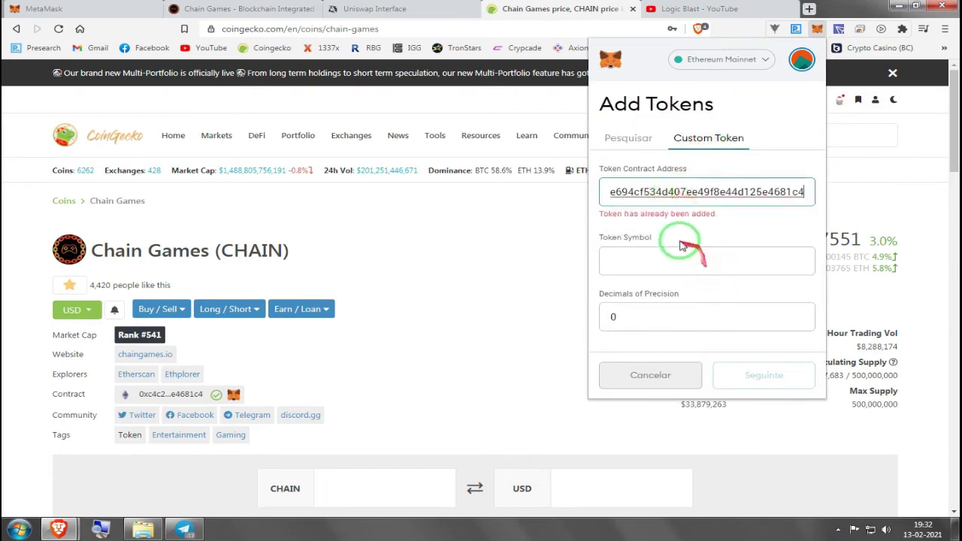
Step: Review the token symbol and decimals fields of the custom token form, and cancel adding the token
left_click(680, 248)
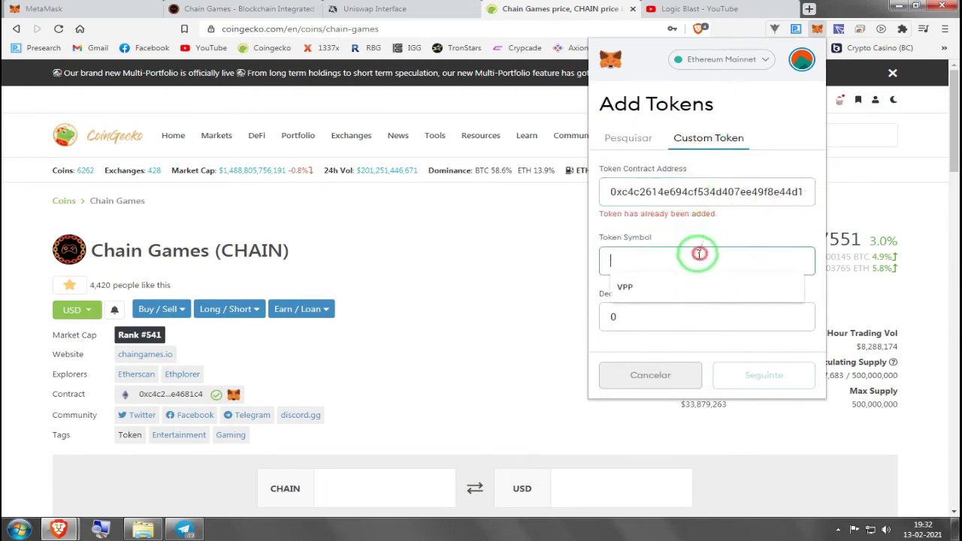
mouse_move(699, 253)
left_mouse_down()
mouse_move(660, 256)
mouse_move(726, 255)
left_mouse_up()
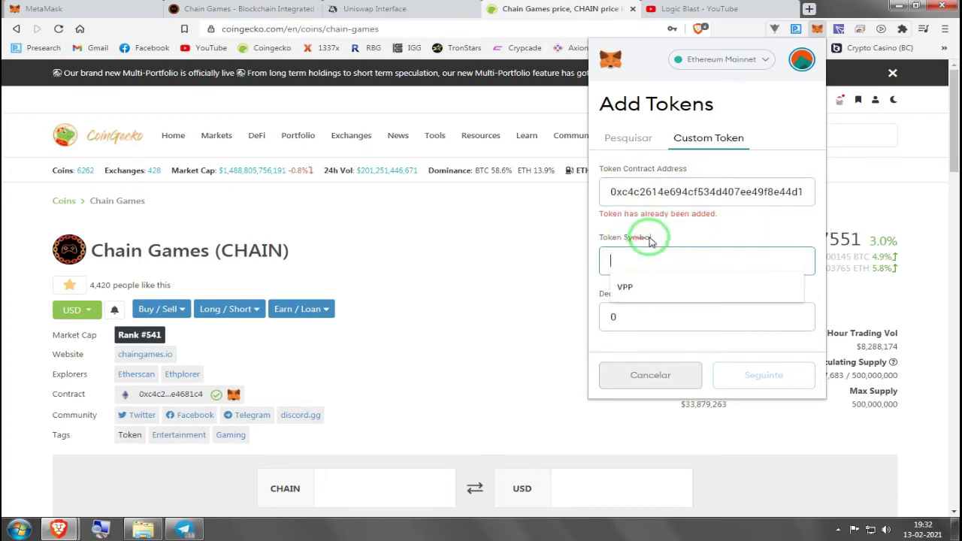
left_click_drag(638, 321, 643, 344)
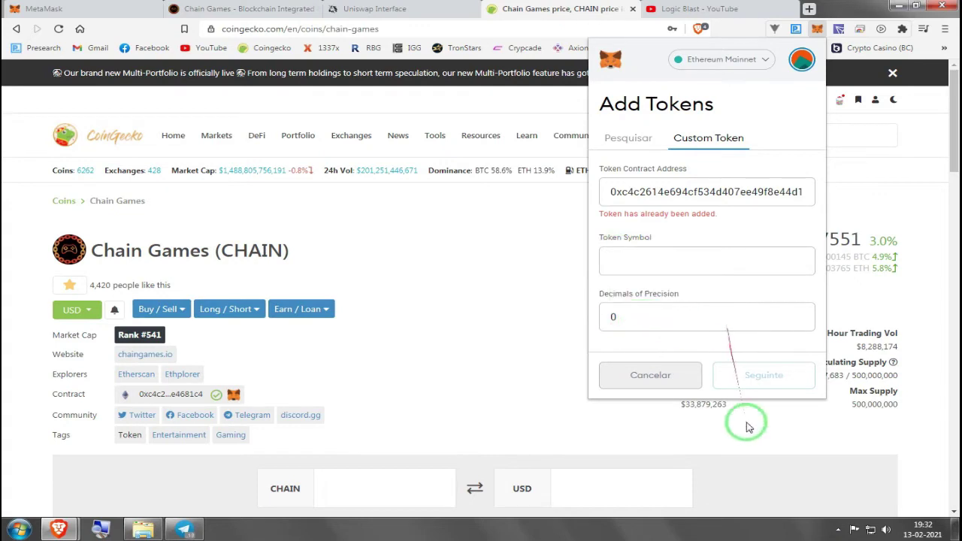
mouse_move(736, 391)
left_mouse_down()
mouse_move(778, 380)
mouse_move(724, 266)
mouse_move(670, 270)
mouse_move(757, 142)
mouse_move(669, 72)
left_mouse_up()
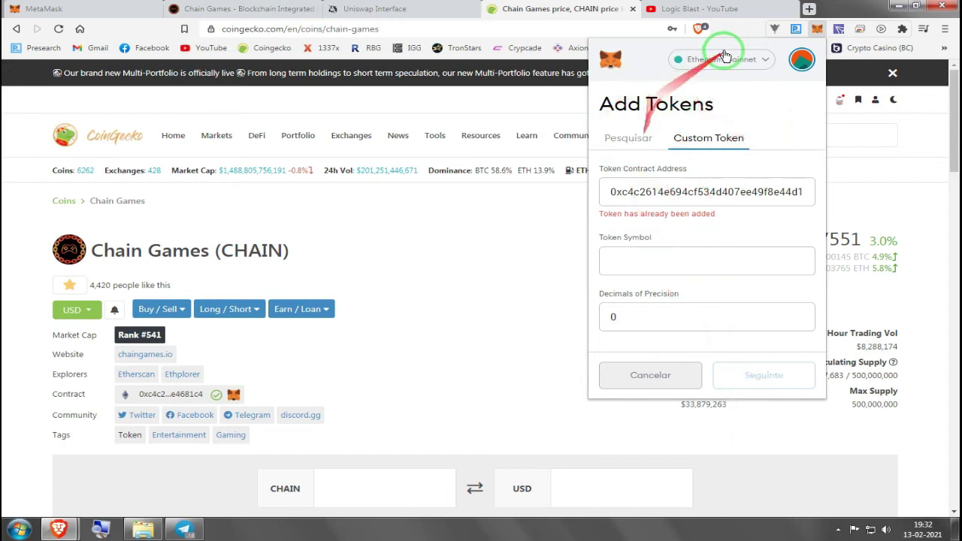
left_click(631, 140)
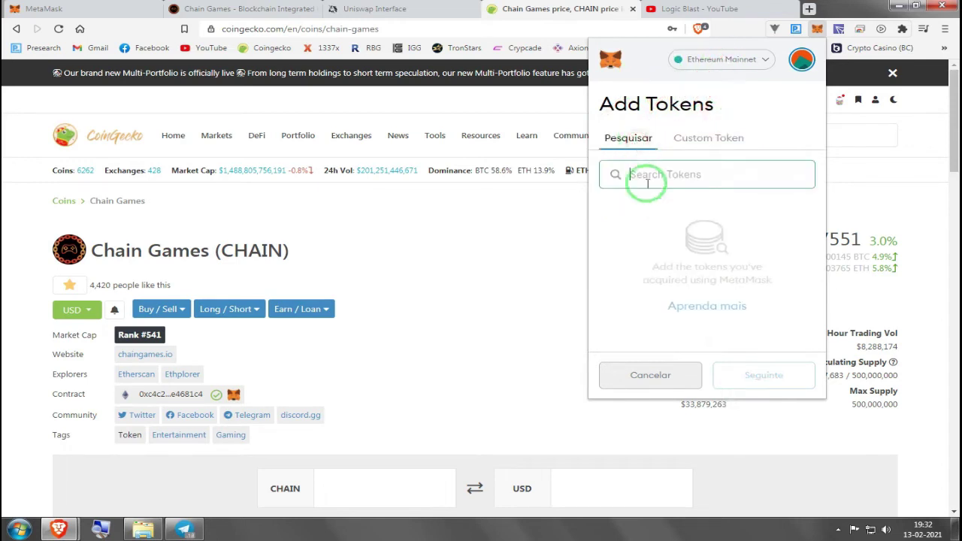
left_click(648, 375)
Step: View the CHAIN token's details from the MetaMask asset list and close the wallet
scroll(661, 271, "down", 3)
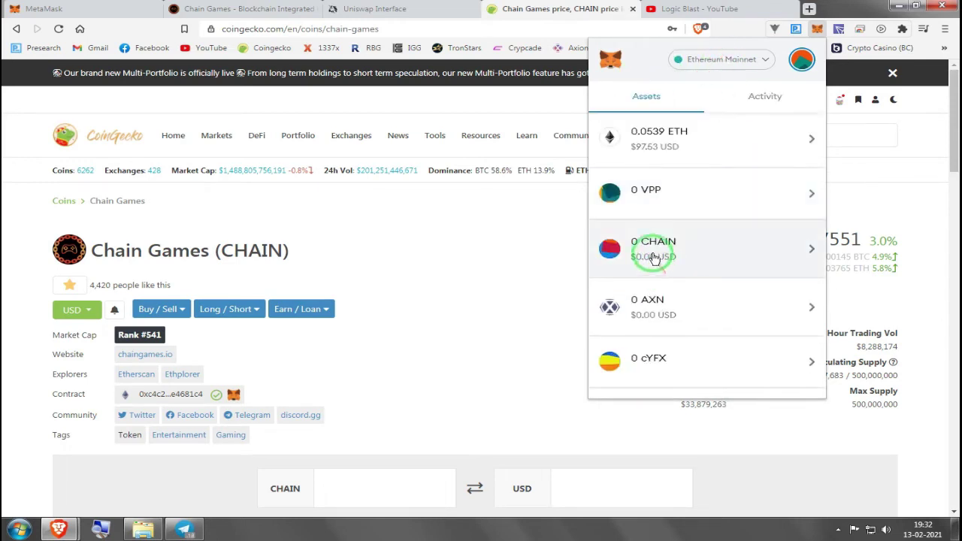
left_click(645, 248)
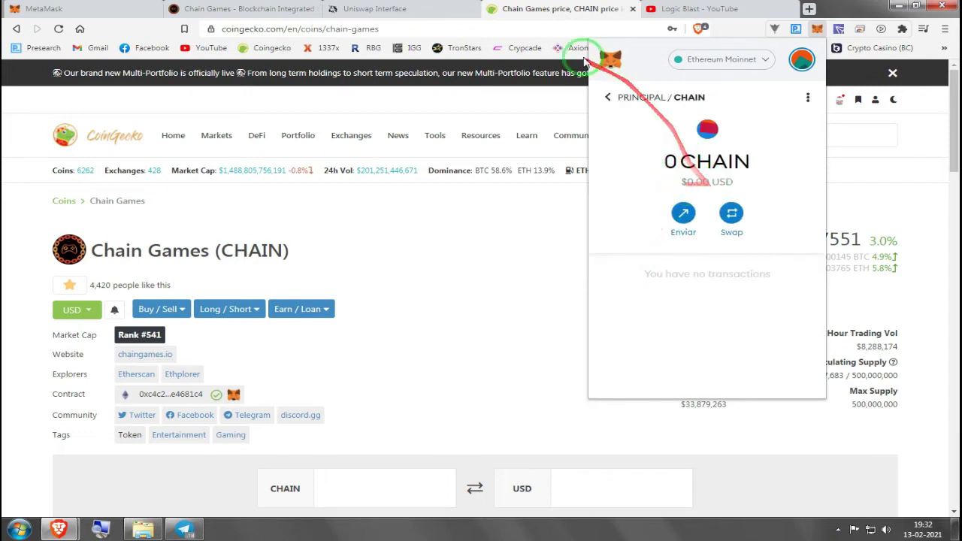
left_click(609, 100)
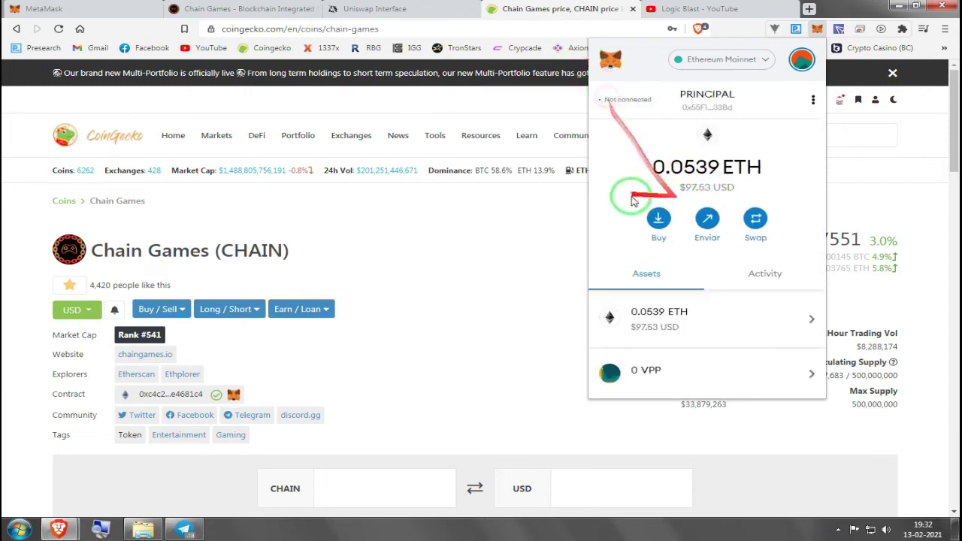
left_click(509, 235)
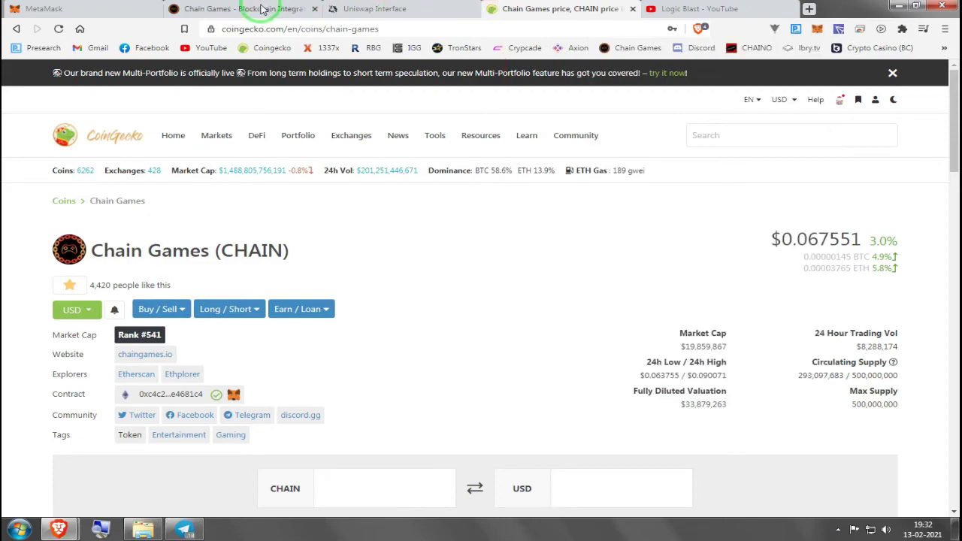
Step: Go from the Chain Games site to its wallet page and connect it with MetaMask
left_click(259, 9)
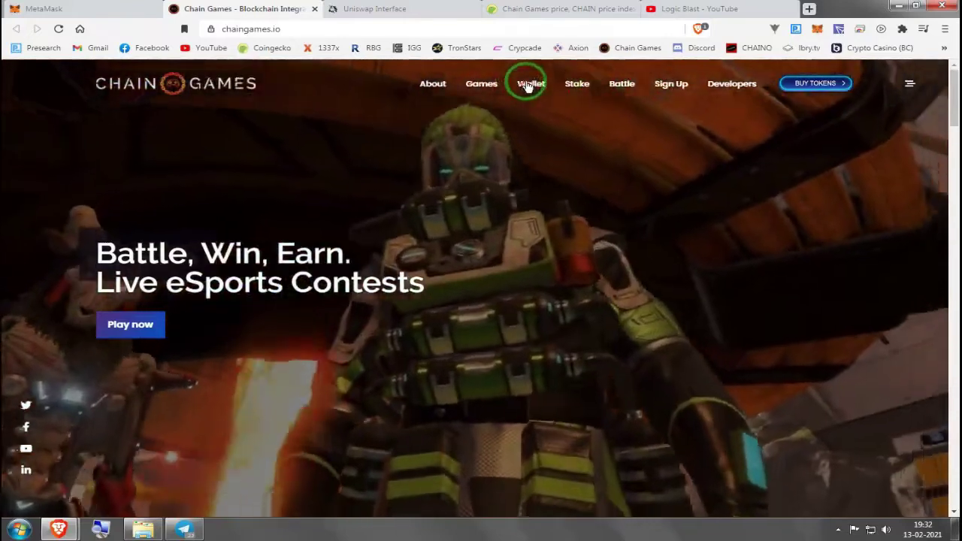
left_click(528, 84)
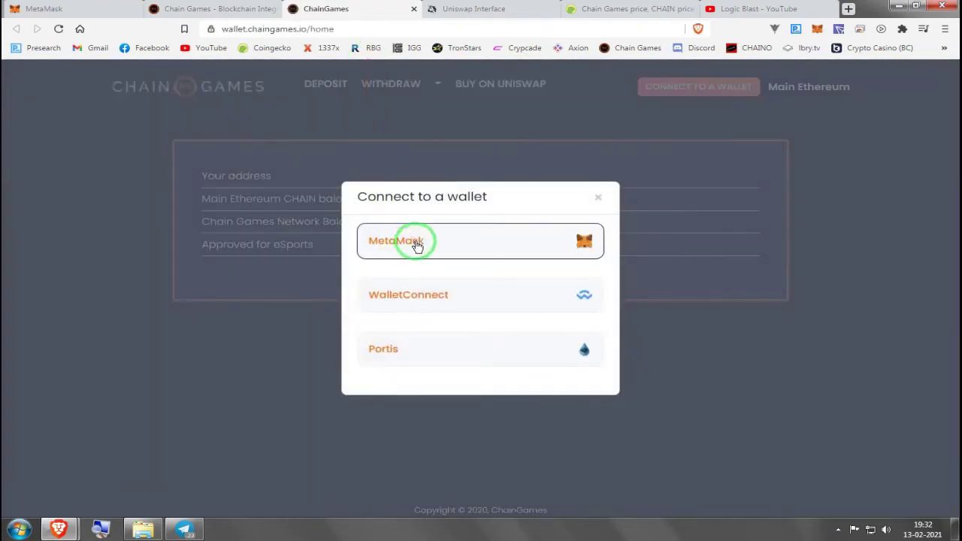
left_click(406, 245)
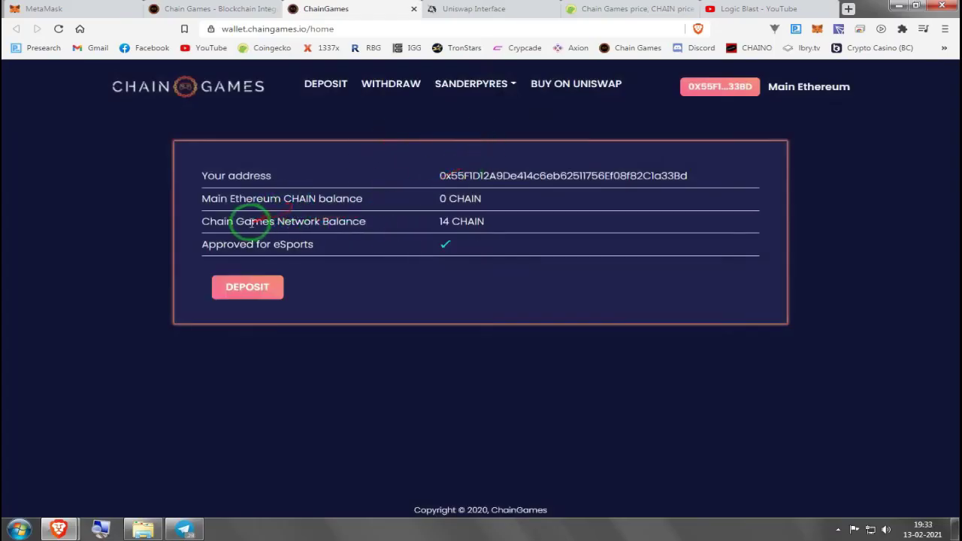
Step: Check the Main Ethereum CHAIN balance and the deposit prerequisites, and return to the Chain Games wallet overview
left_click_drag(292, 198, 214, 200)
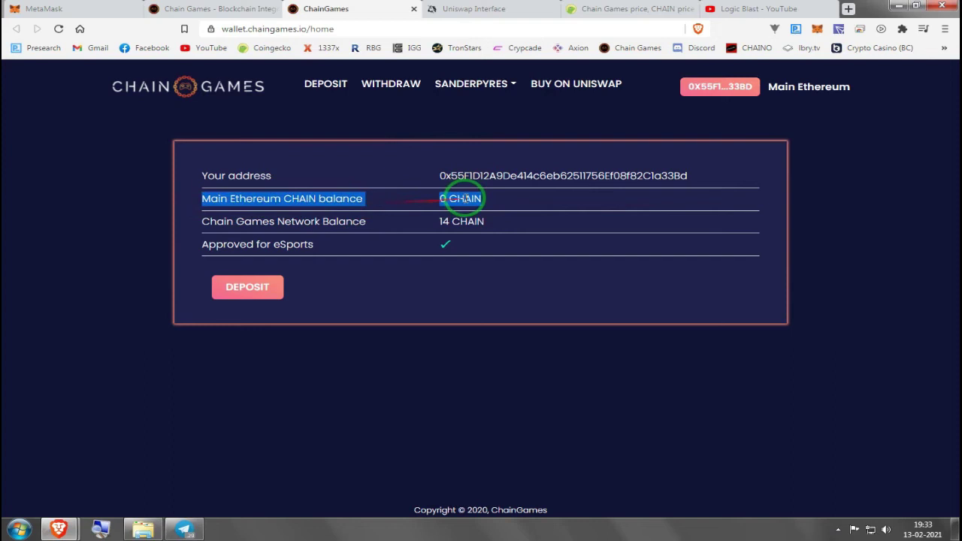
left_click(442, 199)
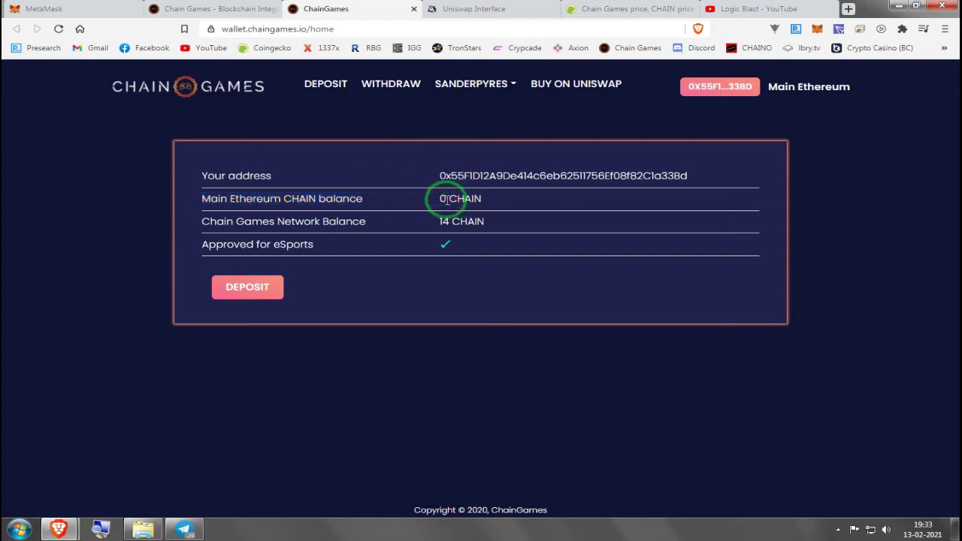
left_click(248, 286)
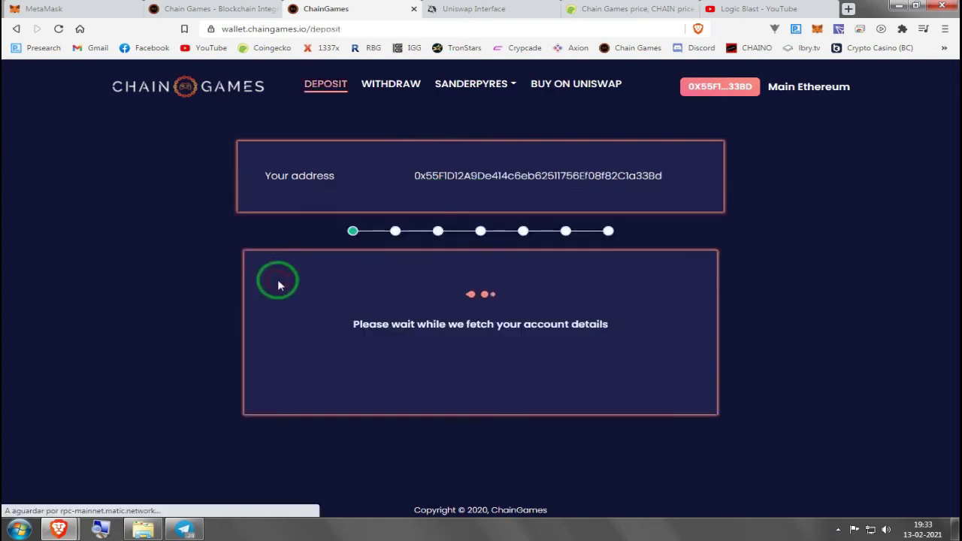
scroll(518, 406, "down", 1)
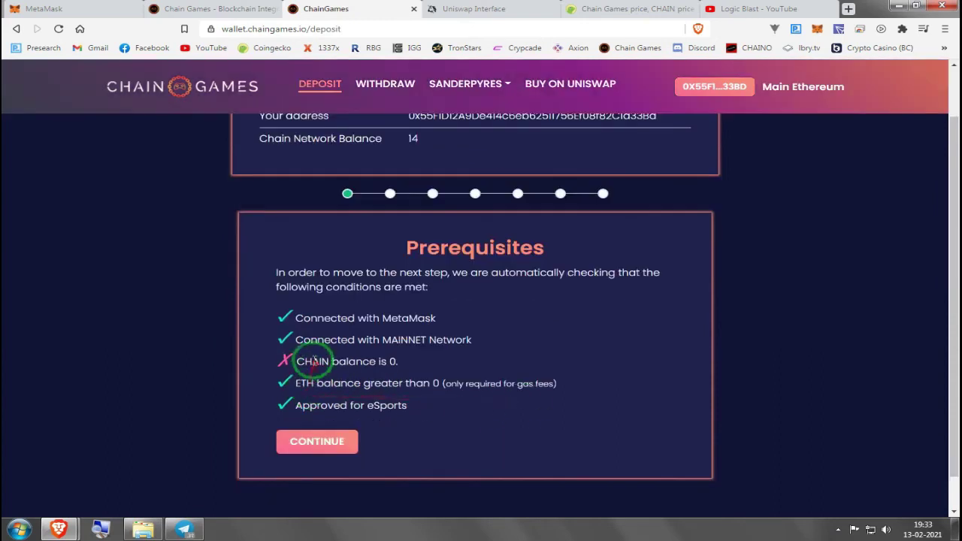
left_click_drag(314, 360, 398, 359)
left_click(401, 361)
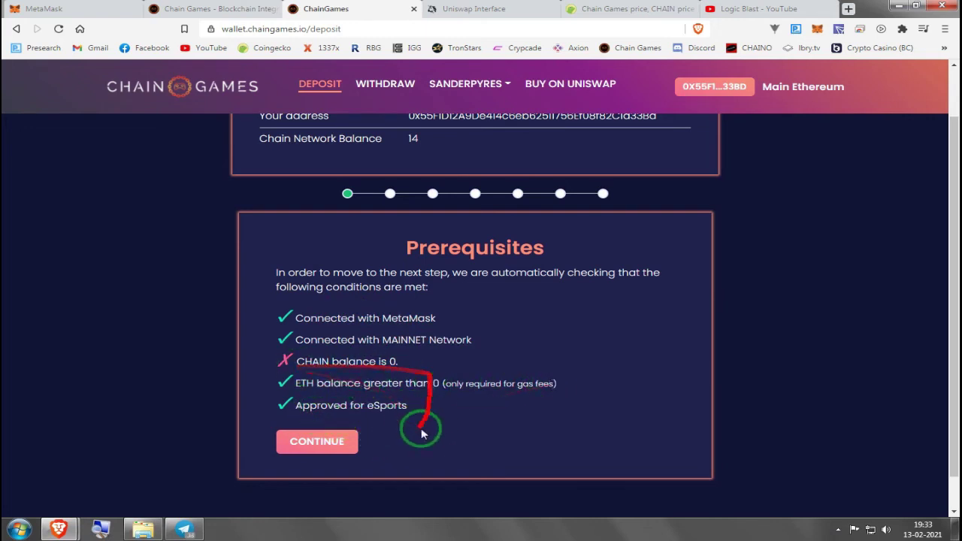
scroll(563, 408, "up", 1)
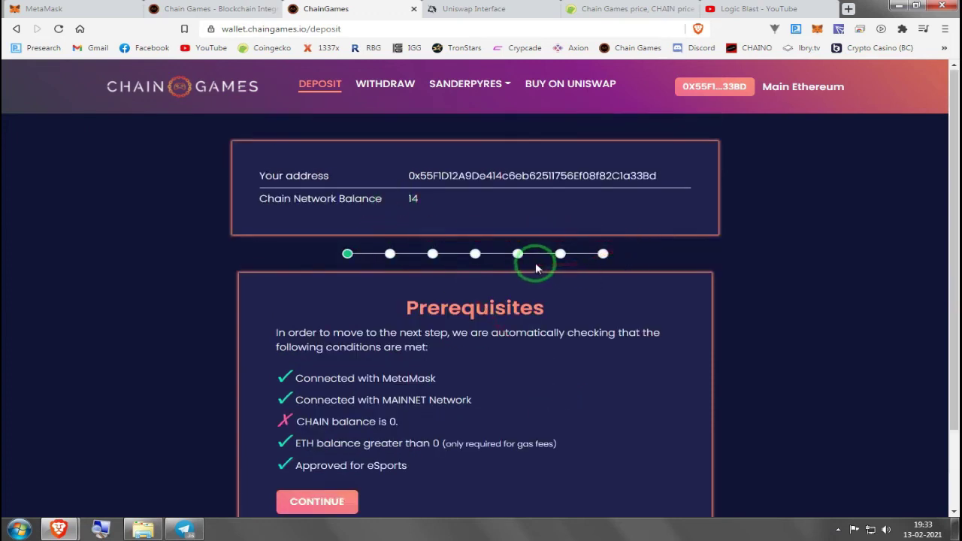
left_click(15, 29)
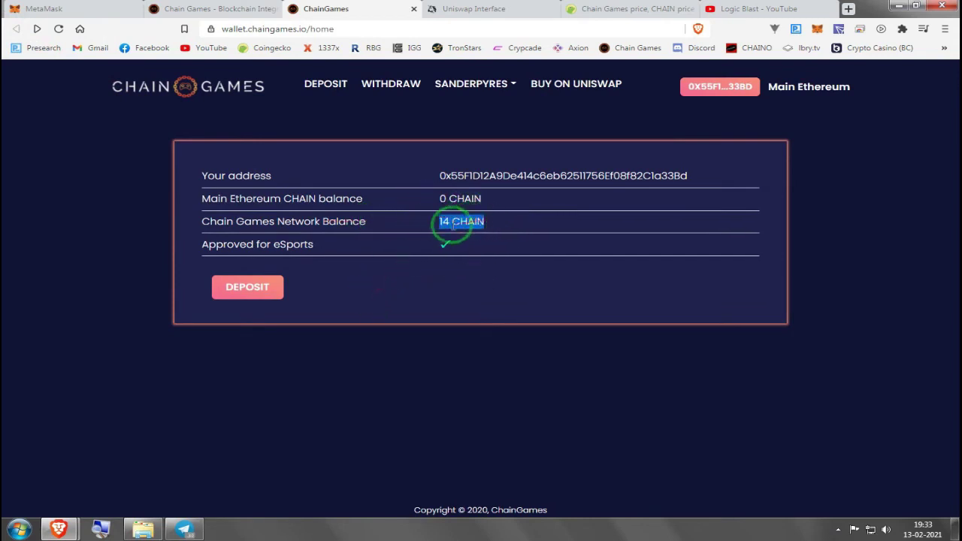
left_click(406, 114)
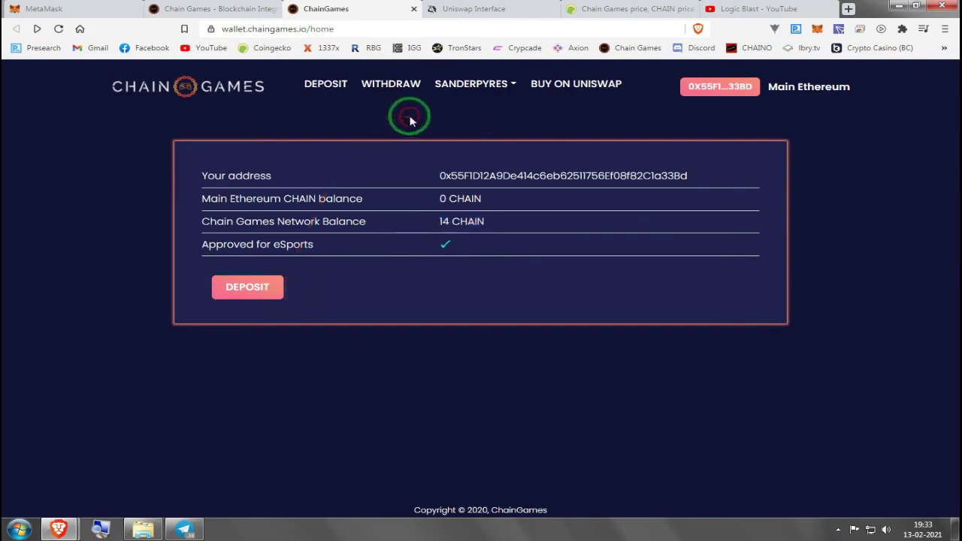
Step: Go back to the Chain Games main site and open its staking page
left_click(194, 10)
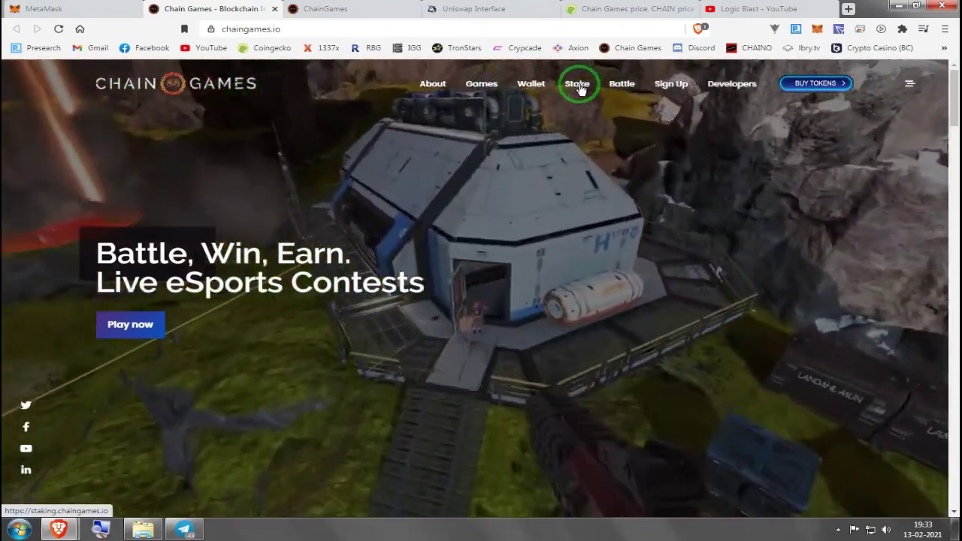
left_click(578, 84)
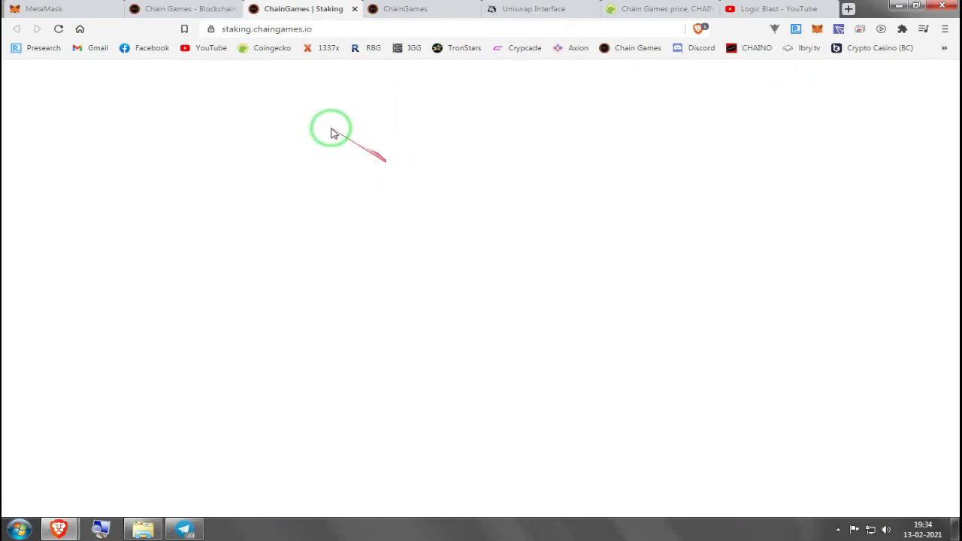
Step: Reload the Chain Games staking page and proceed from its overview to staking
left_click(57, 29)
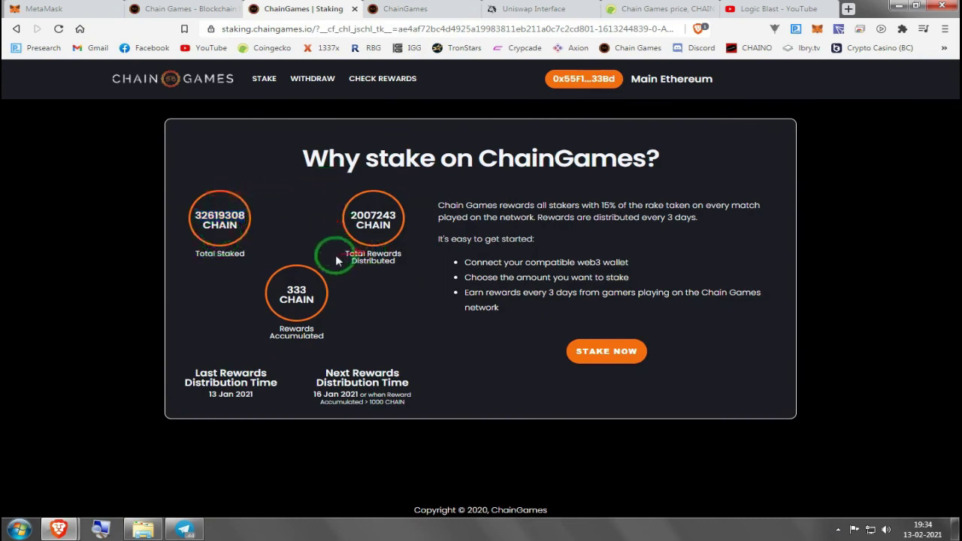
left_click(626, 350)
Step: Go to the staking site's withdrawal page and check the prerequisites for withdrawing a stake
left_click(425, 376)
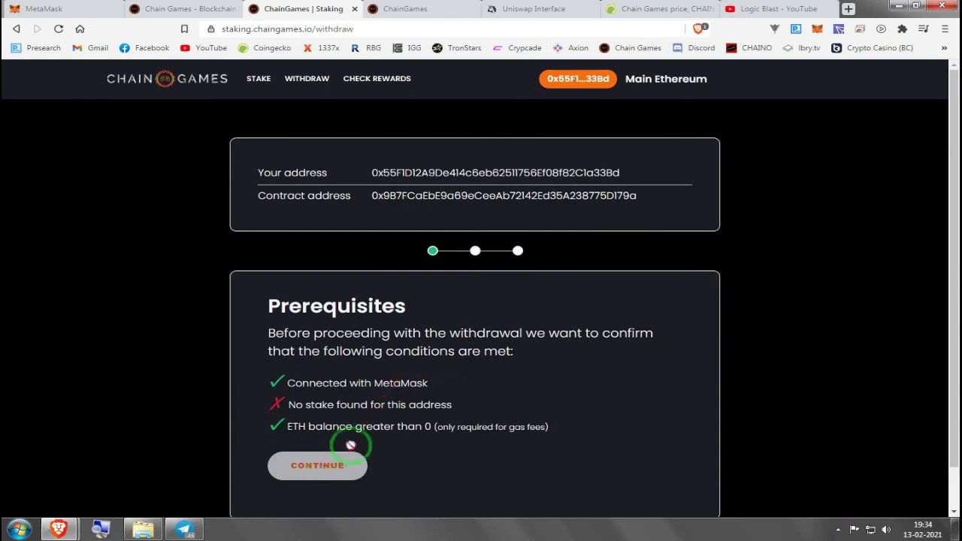
scroll(489, 311, "down", 1)
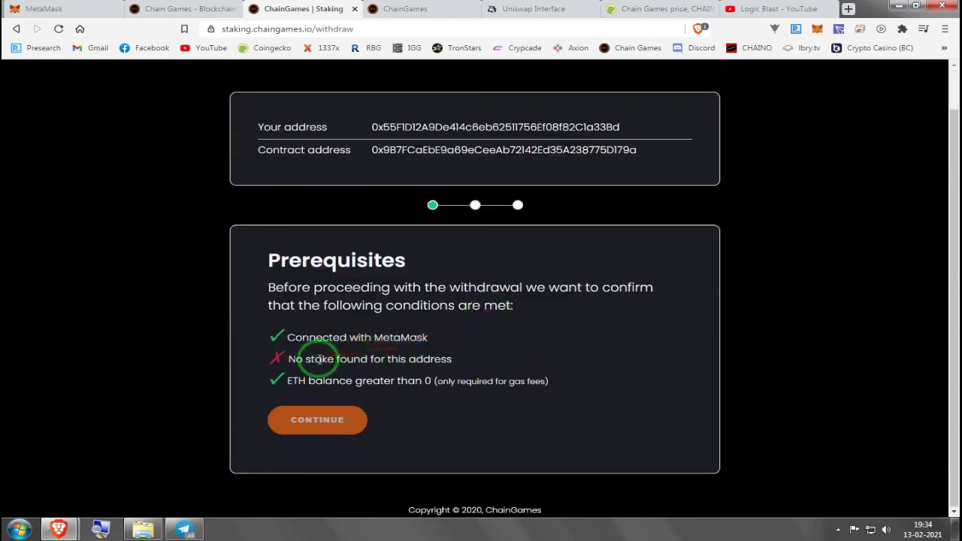
left_click_drag(316, 370, 610, 371)
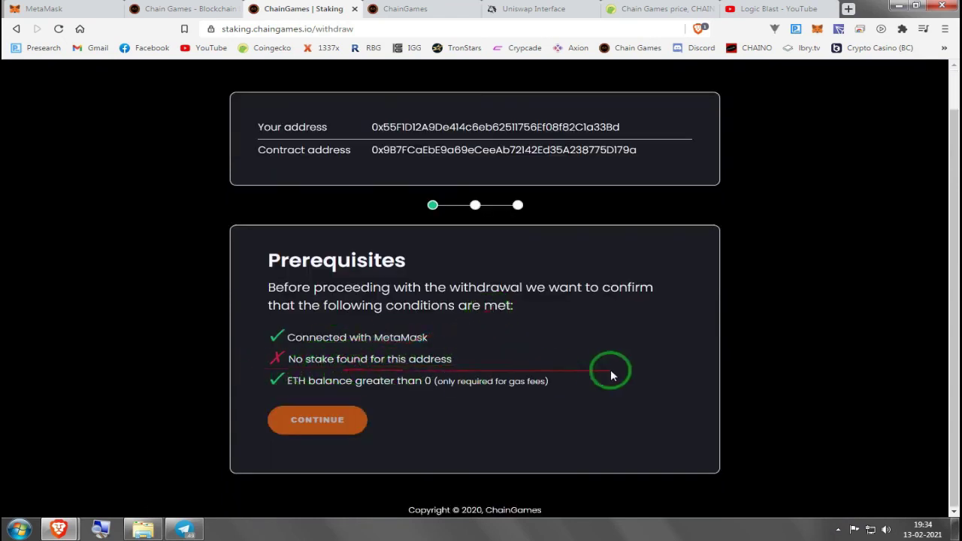
scroll(481, 315, "up", 1)
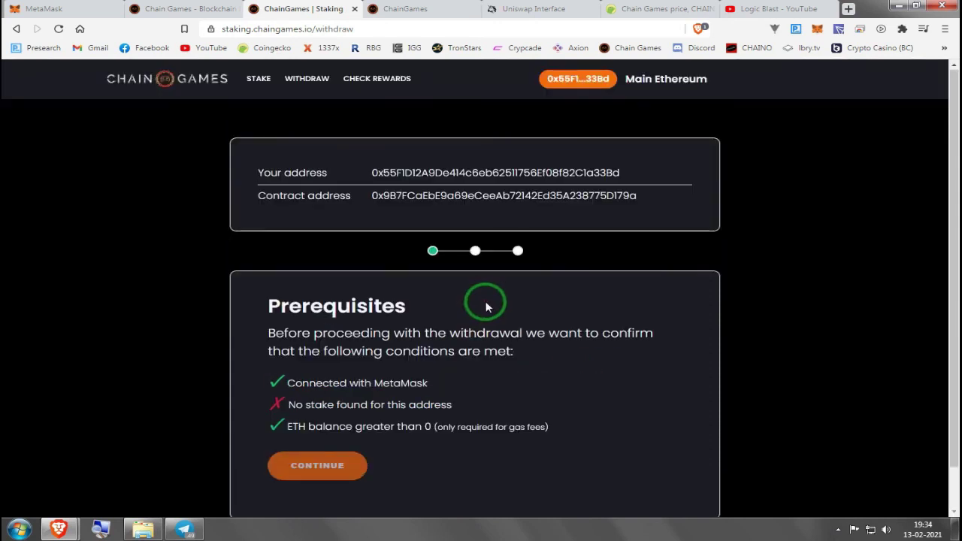
Step: Open the rewards page and review the staked and reward amounts and the options to stake or withdraw rewards
mouse_move(486, 306)
left_mouse_down()
mouse_move(459, 129)
mouse_move(438, 402)
mouse_move(413, 534)
mouse_move(365, 499)
mouse_move(311, 493)
mouse_move(197, 311)
mouse_move(236, 107)
mouse_move(250, 93)
mouse_move(210, 158)
mouse_move(290, 96)
mouse_move(403, 76)
mouse_move(393, 79)
left_mouse_up()
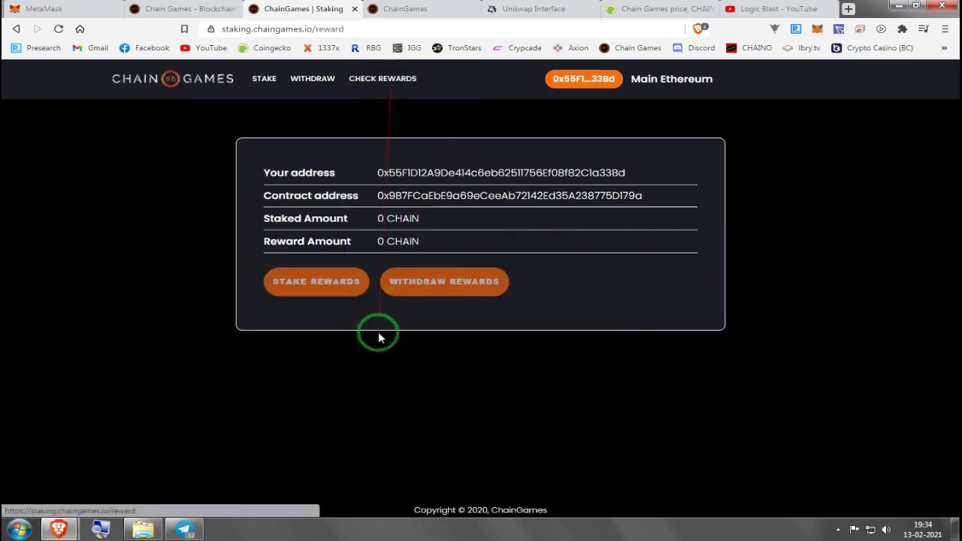
mouse_move(323, 295)
left_mouse_down()
mouse_move(278, 281)
mouse_move(291, 260)
mouse_move(402, 241)
mouse_move(290, 263)
mouse_move(209, 200)
mouse_move(157, 199)
mouse_move(379, 10)
mouse_move(546, 8)
left_mouse_up()
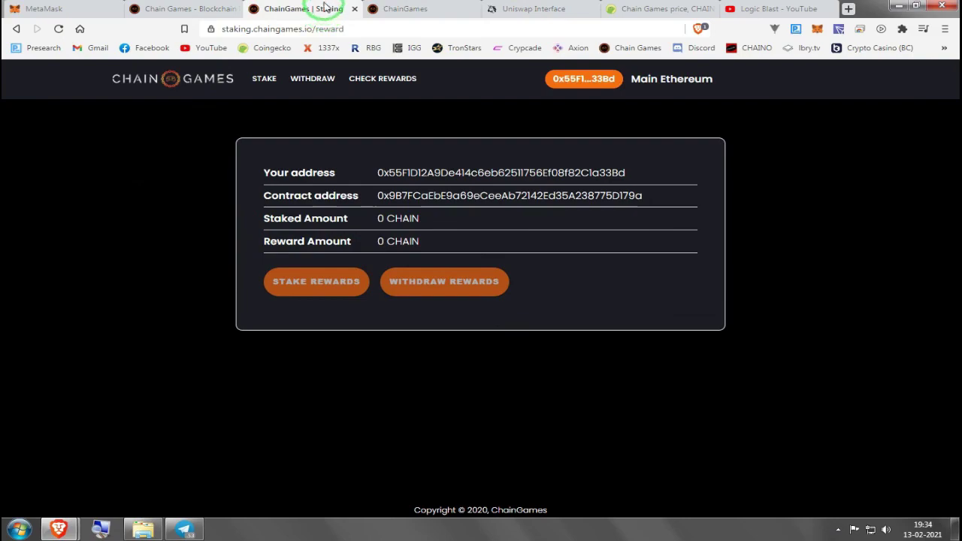
mouse_move(318, 7)
left_mouse_down()
mouse_move(691, 369)
mouse_move(661, 389)
left_mouse_up()
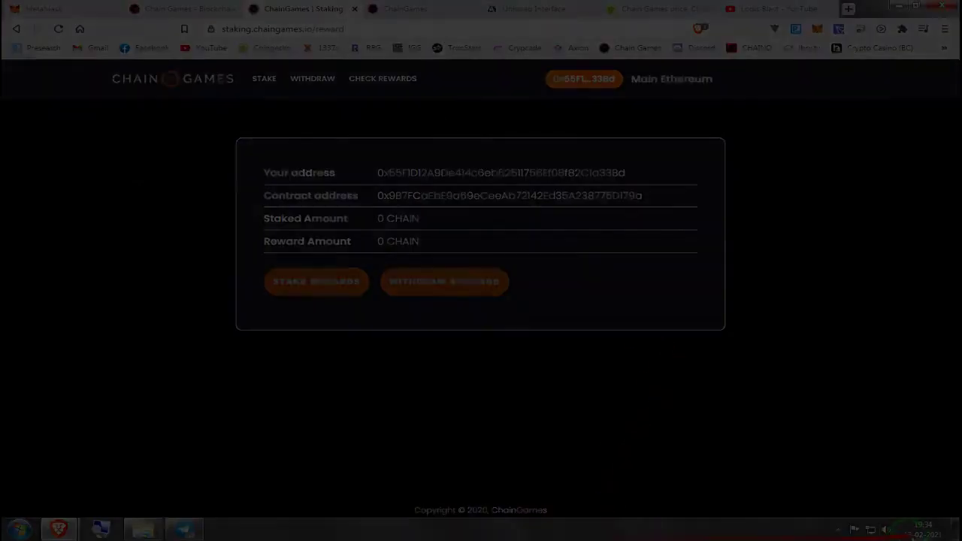